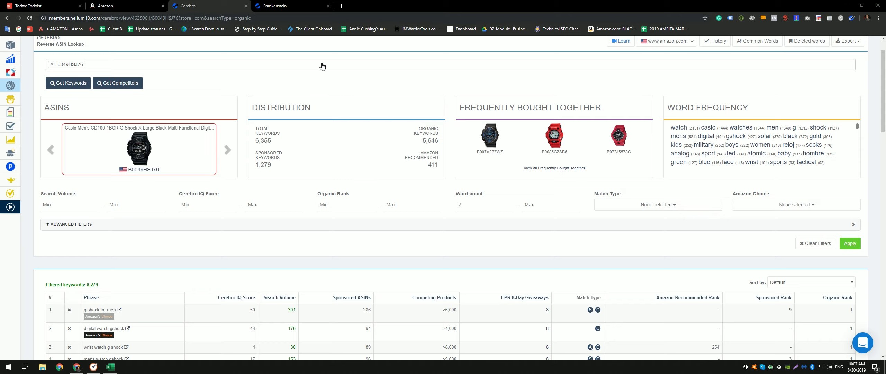
Step: Look over the Frankenstein keyword processor's input area and output settings
{"action": "left_click", "coordinate": [304, 5]}
{"action": "scroll", "coordinate": [299, 149], "scroll_direction": "down", "scroll_amount": 1}
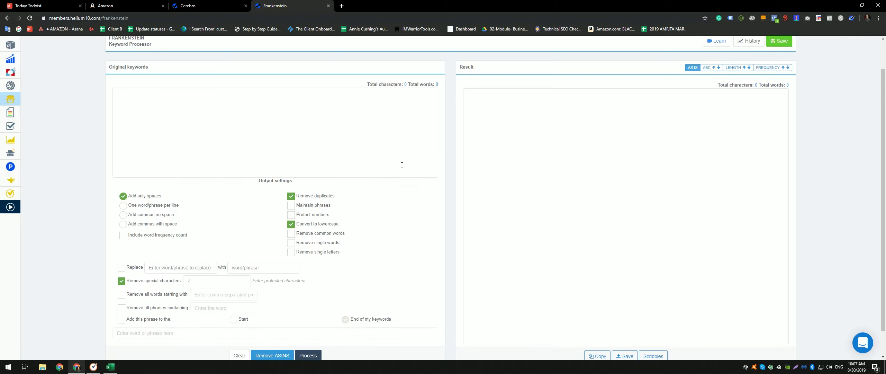
{"action": "scroll", "coordinate": [432, 171], "scroll_direction": "up", "scroll_amount": 1}
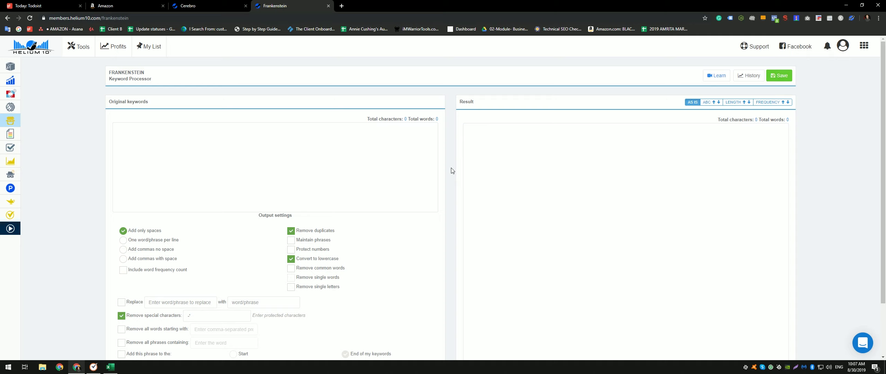
Step: Open the Amazon listing for ASIN B0049HSJ76 from the Cerebro results and look through the product page
{"action": "left_click", "coordinate": [208, 6]}
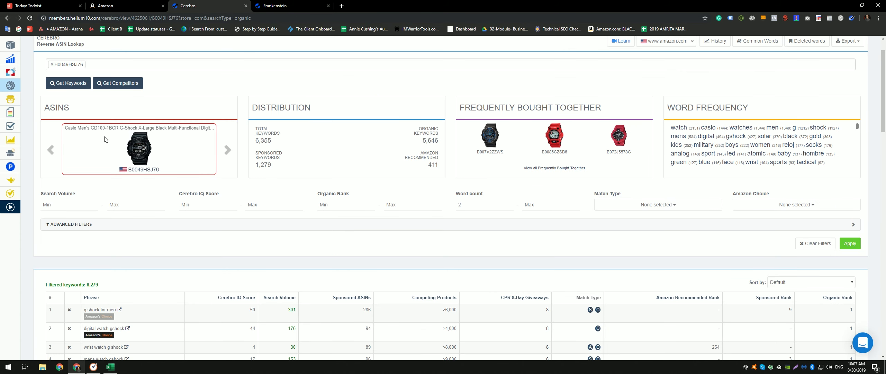
{"action": "left_click", "coordinate": [137, 170]}
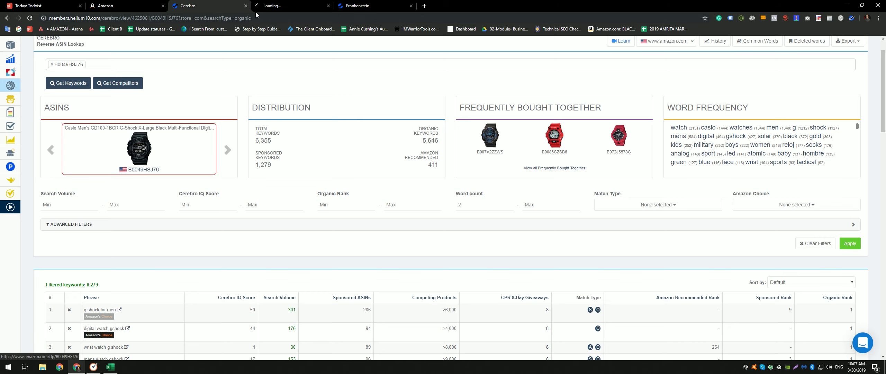
{"action": "left_click", "coordinate": [262, 7]}
{"action": "scroll", "coordinate": [363, 183], "scroll_direction": "down", "scroll_amount": 1}
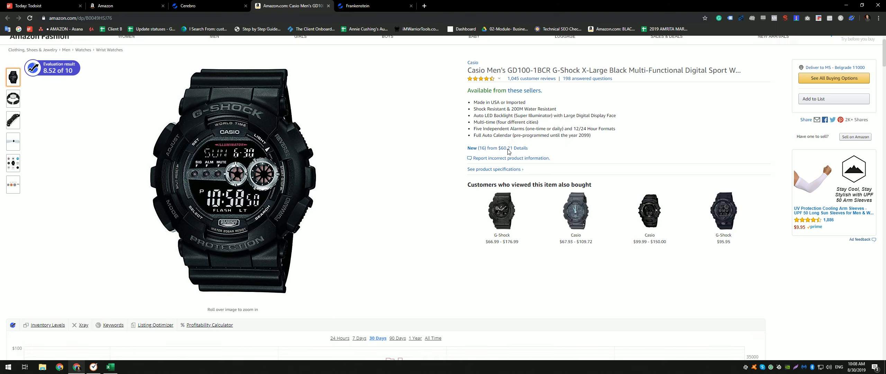
{"action": "scroll", "coordinate": [505, 139], "scroll_direction": "down", "scroll_amount": 15}
{"action": "scroll", "coordinate": [415, 198], "scroll_direction": "down", "scroll_amount": 4}
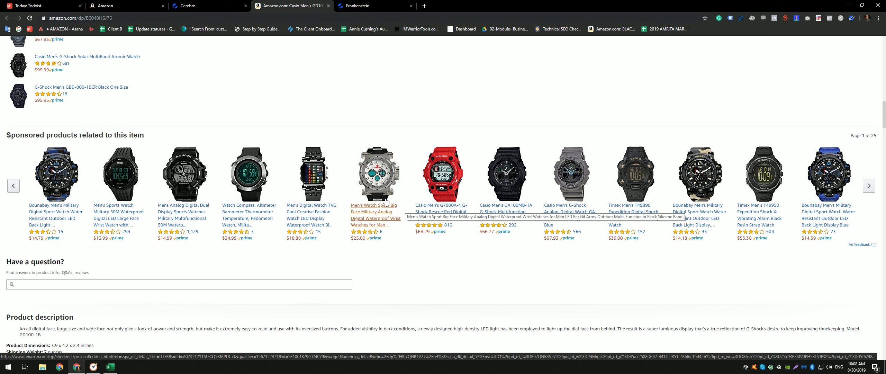
{"action": "scroll", "coordinate": [406, 207], "scroll_direction": "up", "scroll_amount": 10}
Step: Review the Cerebro reverse ASIN results, filters and keyword table for B0049HSJ76
{"action": "left_click", "coordinate": [222, 6]}
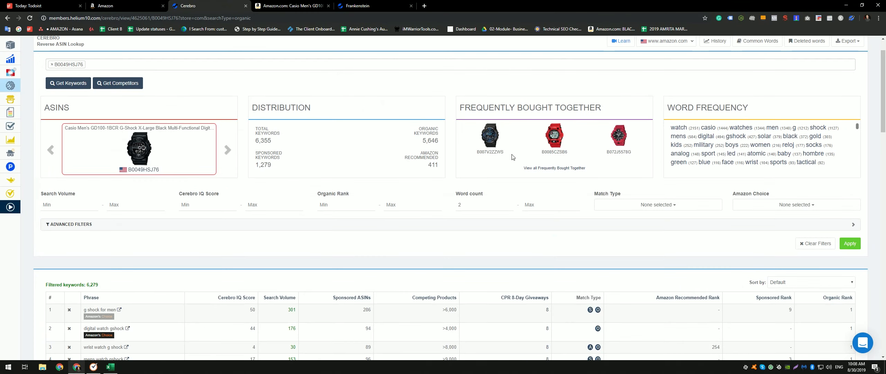
{"action": "scroll", "coordinate": [464, 218], "scroll_direction": "down", "scroll_amount": 5}
{"action": "scroll", "coordinate": [181, 131], "scroll_direction": "up", "scroll_amount": 6}
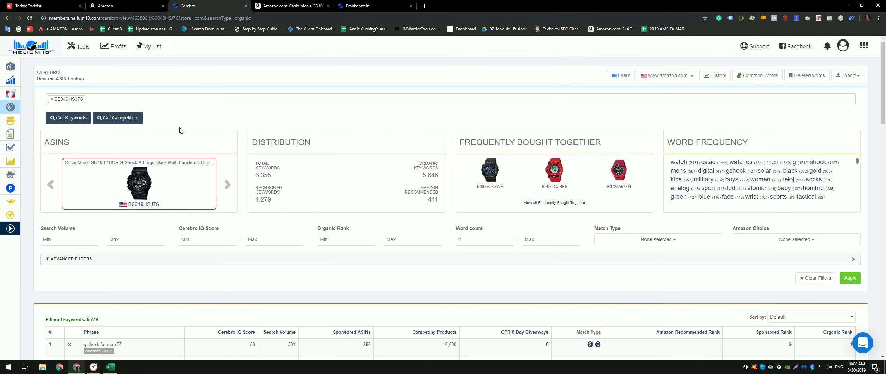
{"action": "scroll", "coordinate": [202, 176], "scroll_direction": "down", "scroll_amount": 2}
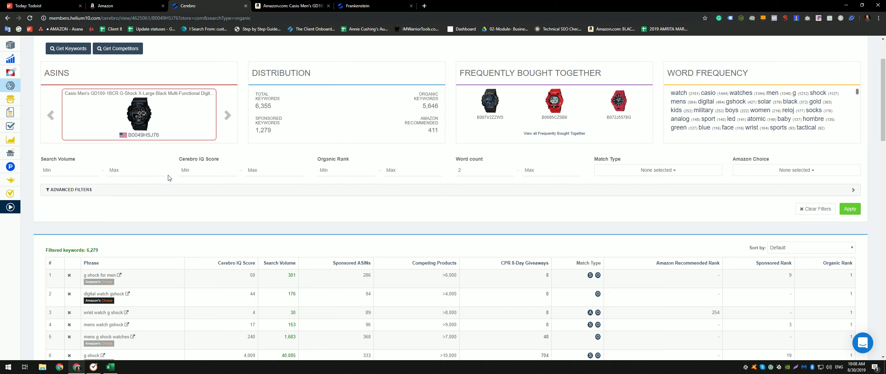
{"action": "scroll", "coordinate": [231, 216], "scroll_direction": "up", "scroll_amount": 2}
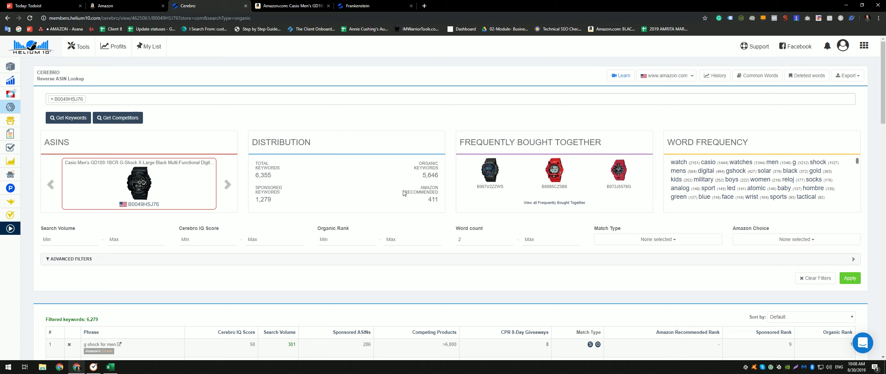
Step: Switch to Excel and review the phrases in the exported Cerebro keyword worksheet
{"action": "left_click", "coordinate": [110, 367]}
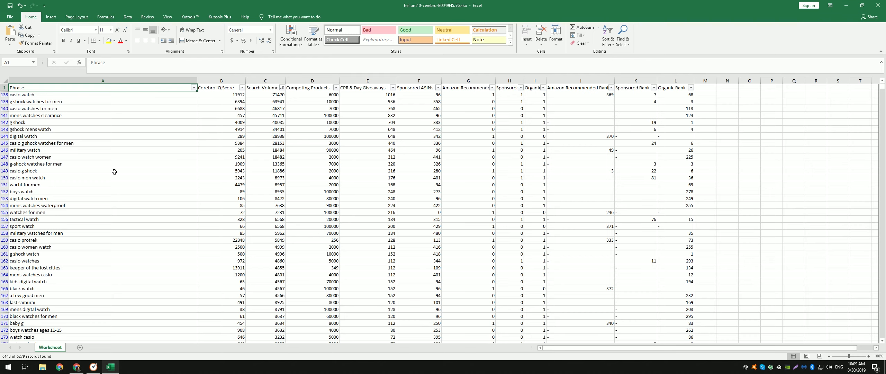
{"action": "left_click", "coordinate": [93, 185]}
{"action": "scroll", "coordinate": [89, 214], "scroll_direction": "down", "scroll_amount": 1}
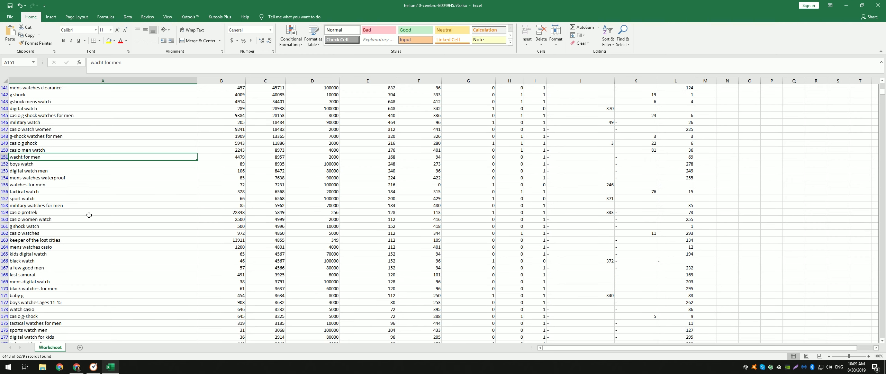
{"action": "scroll", "coordinate": [89, 214], "scroll_direction": "up", "scroll_amount": 1}
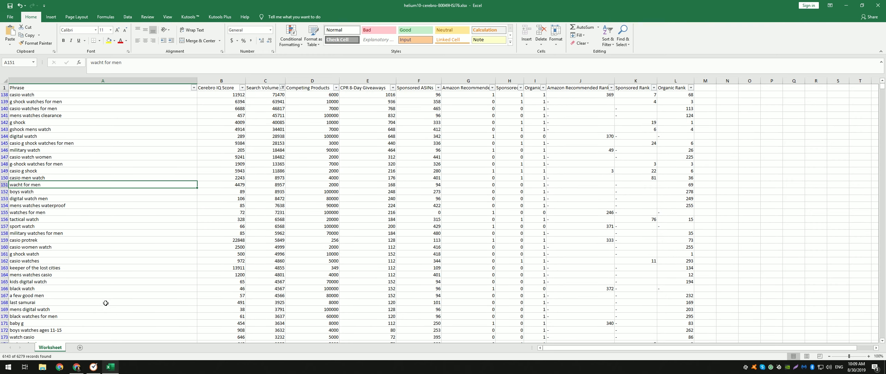
Step: Switch to Chrome and check the product title and details on the Casio watch's Amazon listing
{"action": "left_click", "coordinate": [82, 370]}
{"action": "left_click", "coordinate": [279, 4]}
{"action": "scroll", "coordinate": [400, 178], "scroll_direction": "up", "scroll_amount": 12}
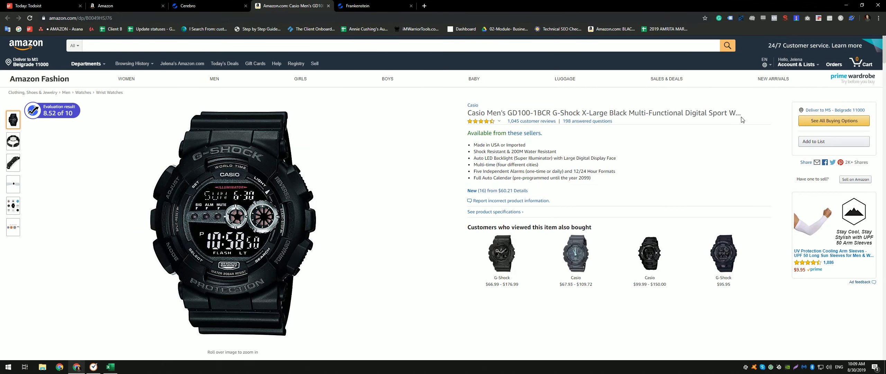
Step: Return to the Excel keyword worksheet and read the phrases from "casio watch" down to "mens watches clearance"
{"action": "key", "text": "alt+Tab"}
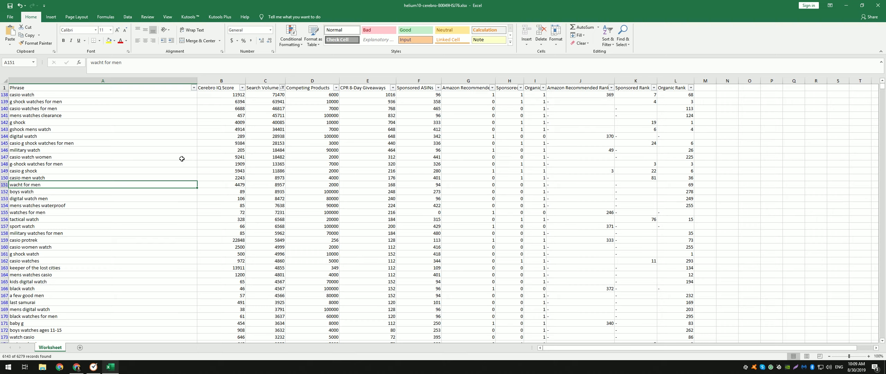
{"action": "left_click", "coordinate": [85, 95]}
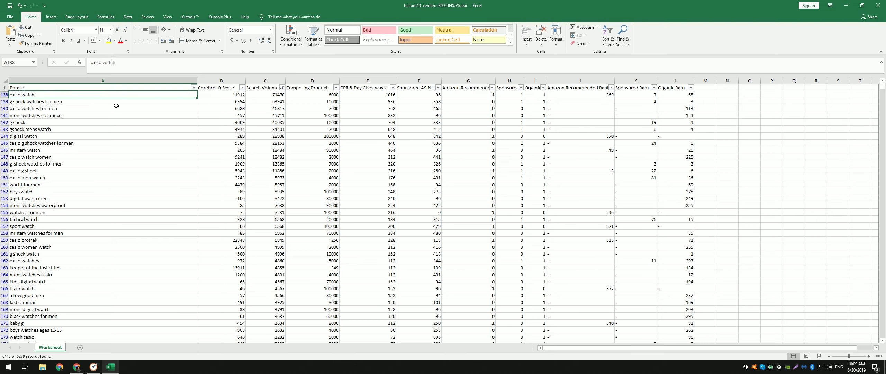
{"action": "key", "text": "Down"}
{"action": "key", "text": "Down"}
{"action": "key", "text": "Down"}
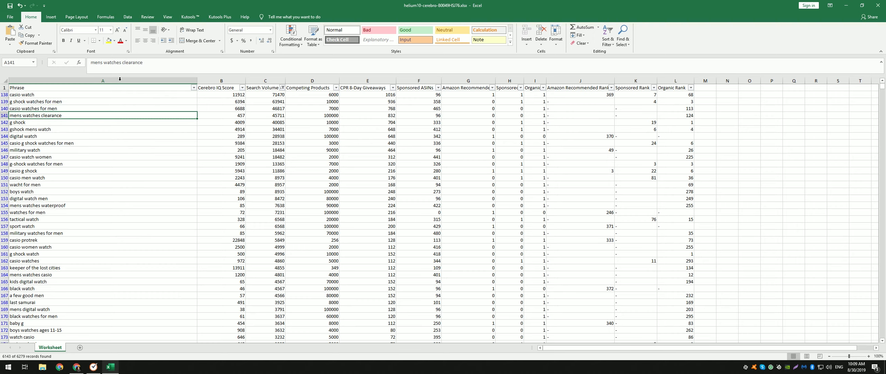
{"action": "key", "text": "Up"}
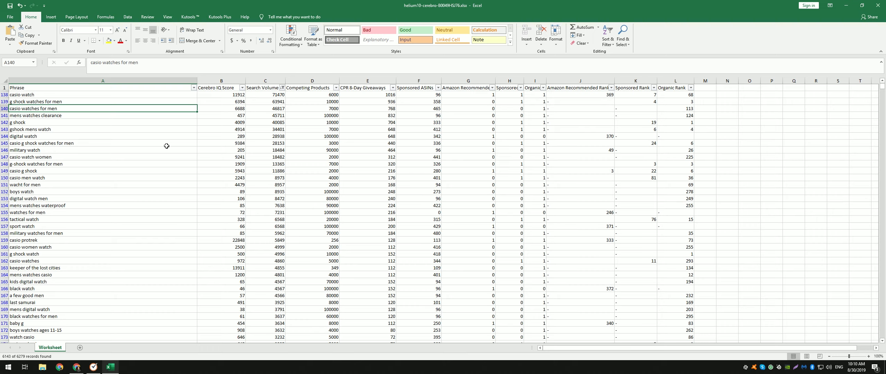
Step: Set the font colour of the phrase "casio watches for men" in A140 to red
{"action": "key", "text": "Down"}
{"action": "key", "text": "Up"}
{"action": "key", "text": "Up"}
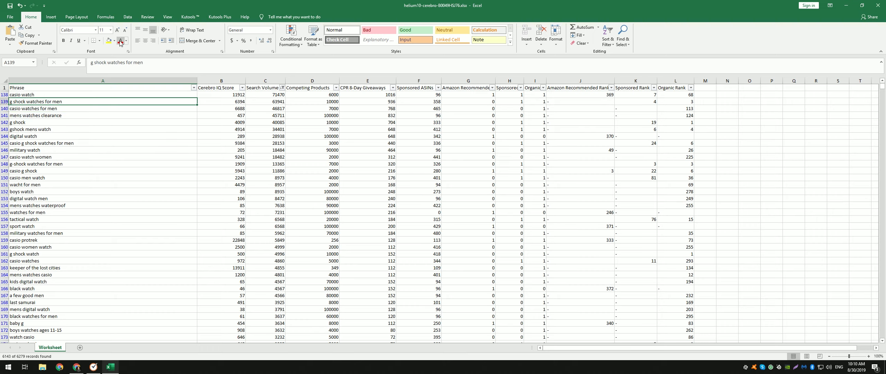
{"action": "key", "text": "Down"}
{"action": "key", "text": "Down"}
{"action": "key", "text": "Up"}
{"action": "key", "text": "Down"}
{"action": "key", "text": "Up"}
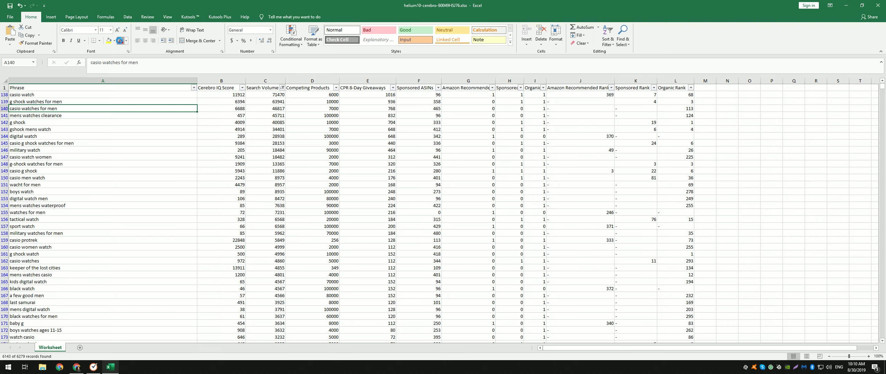
{"action": "left_click", "coordinate": [120, 41]}
Step: Colour the text of the phrases "digital watch" and "military watch" red
{"action": "key", "text": "Down"}
{"action": "key", "text": "Down"}
{"action": "key", "text": "Down"}
{"action": "key", "text": "Down"}
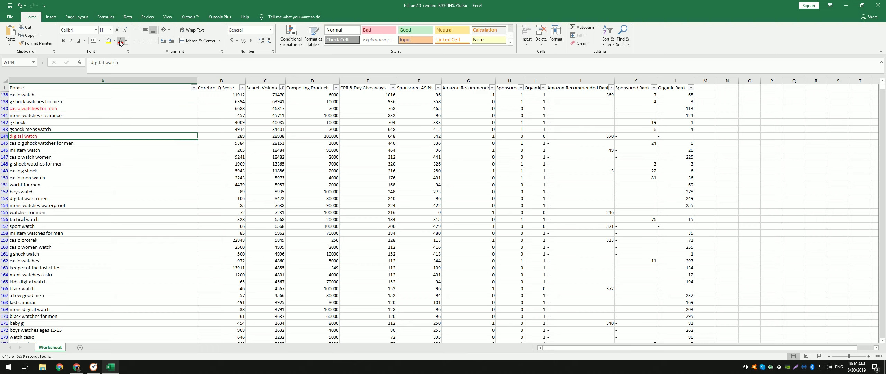
{"action": "key", "text": "Down"}
{"action": "key", "text": "Down"}
{"action": "left_click", "coordinate": [120, 41]}
Step: Colour the phrases "wacht for men", "boys watch", "digital watch men" and "mens watches waterproof" red
{"action": "key", "text": "Down"}
{"action": "key", "text": "Down"}
{"action": "key", "text": "Down"}
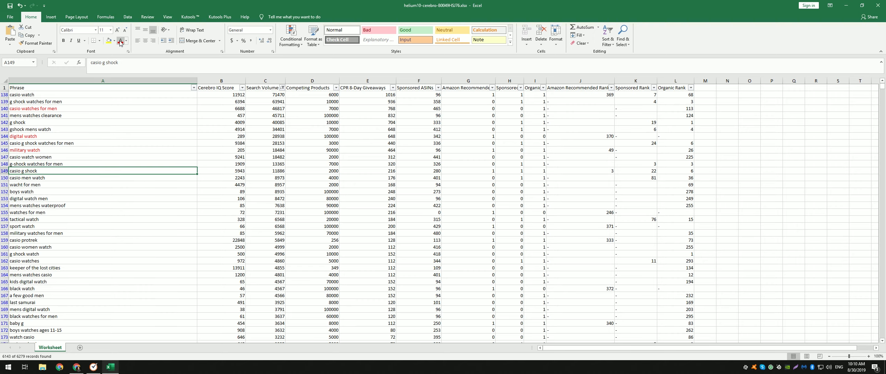
{"action": "key", "text": "Down"}
{"action": "key", "text": "Down"}
{"action": "key", "text": "Down"}
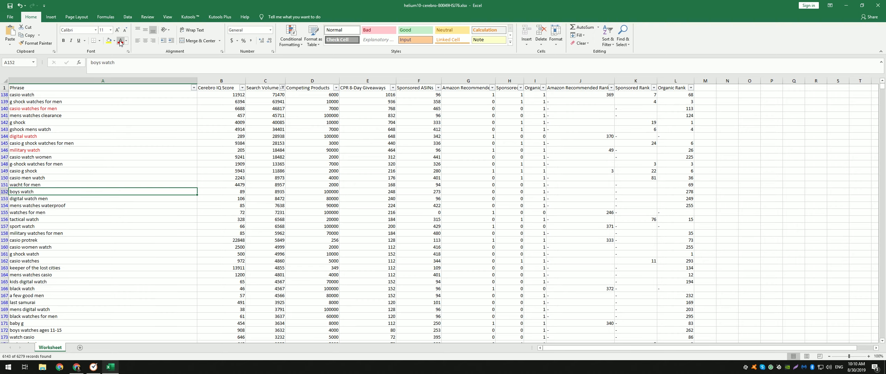
{"action": "left_click", "coordinate": [121, 41]}
{"action": "key", "text": "Up"}
{"action": "left_click", "coordinate": [120, 41]}
{"action": "key", "text": "Down"}
{"action": "key", "text": "Down"}
{"action": "left_click", "coordinate": [120, 42]}
{"action": "key", "text": "Down"}
{"action": "left_click", "coordinate": [121, 42]}
{"action": "key", "text": "Down"}
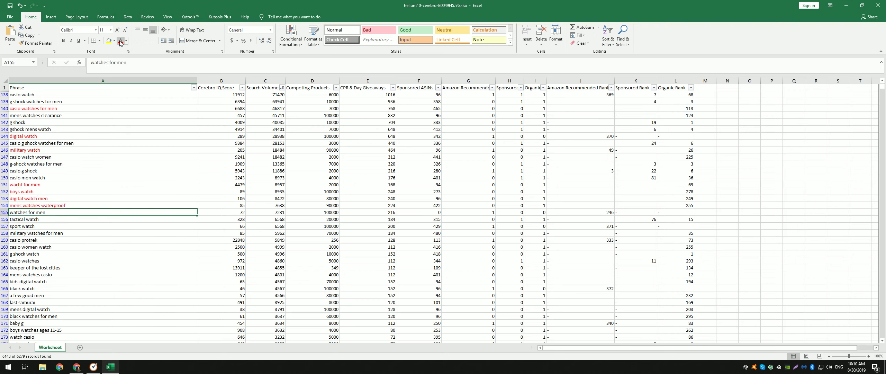
Step: Review the red phrases from "military watch" to "mens watches waterproof" one by one
{"action": "key", "text": "Up"}
{"action": "key", "text": "Up"}
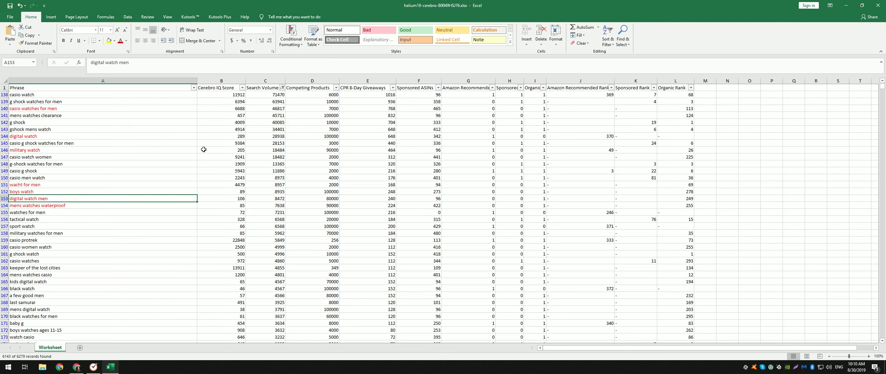
{"action": "key", "text": "Up"}
{"action": "left_click", "coordinate": [50, 148]}
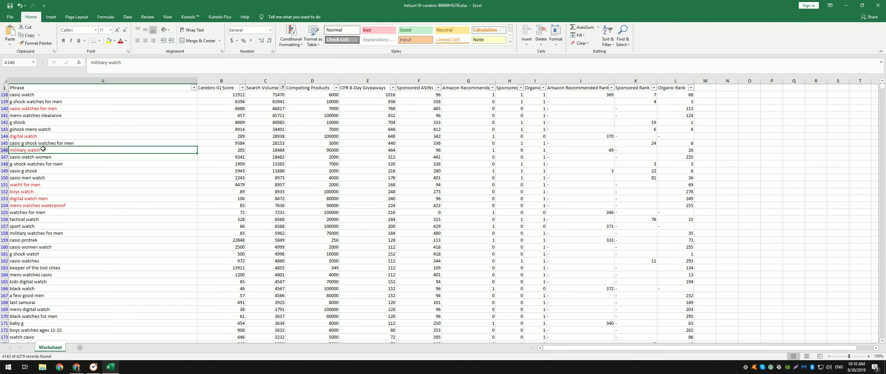
{"action": "left_click", "coordinate": [77, 191]}
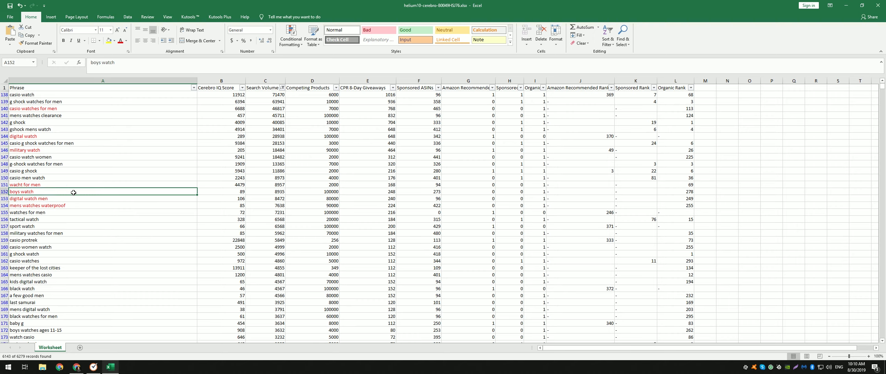
{"action": "left_click", "coordinate": [63, 197]}
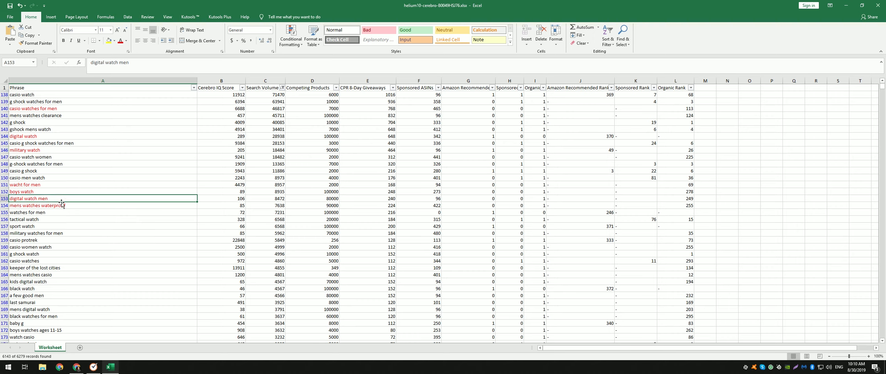
{"action": "left_click", "coordinate": [72, 207]}
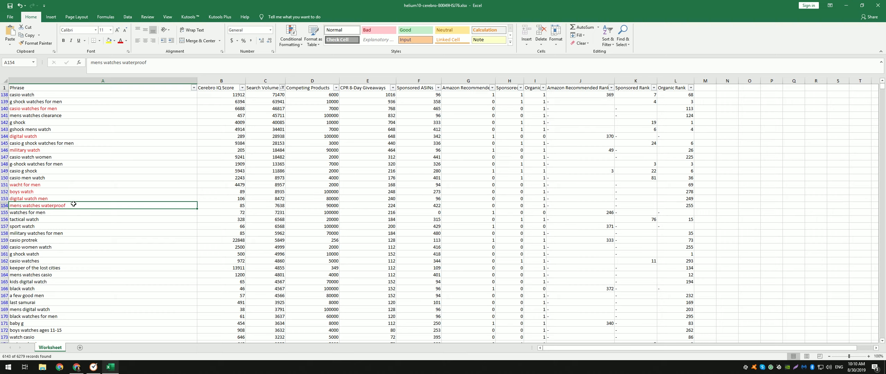
Step: Colour the phrases "watches for men", "tactical watch", "sport watch" and "military watches for men" red
{"action": "left_click", "coordinate": [60, 219]}
{"action": "key", "text": "Up"}
{"action": "left_click", "coordinate": [119, 42]}
{"action": "key", "text": "Down"}
{"action": "key", "text": "Down"}
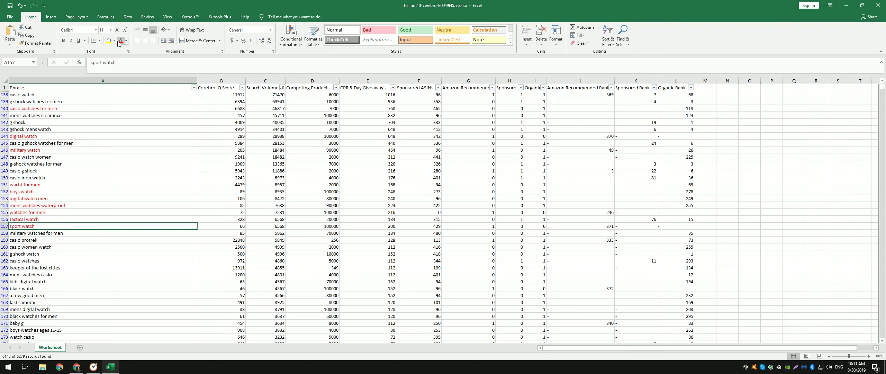
{"action": "left_click", "coordinate": [120, 42]}
Step: Set the font colour of the phrase "black watch" in A166 to red
{"action": "key", "text": "Down"}
{"action": "key", "text": "Down"}
{"action": "key", "text": "Down"}
{"action": "key", "text": "Down"}
{"action": "key", "text": "Down"}
{"action": "key", "text": "Down"}
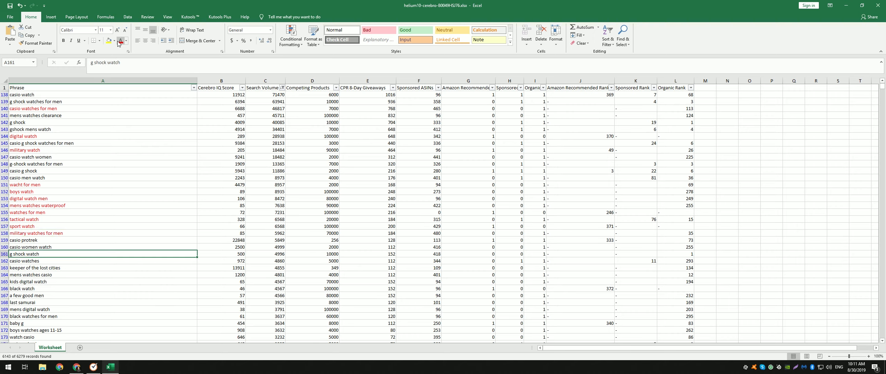
{"action": "key", "text": "Down"}
{"action": "key", "text": "Down"}
{"action": "key", "text": "Down"}
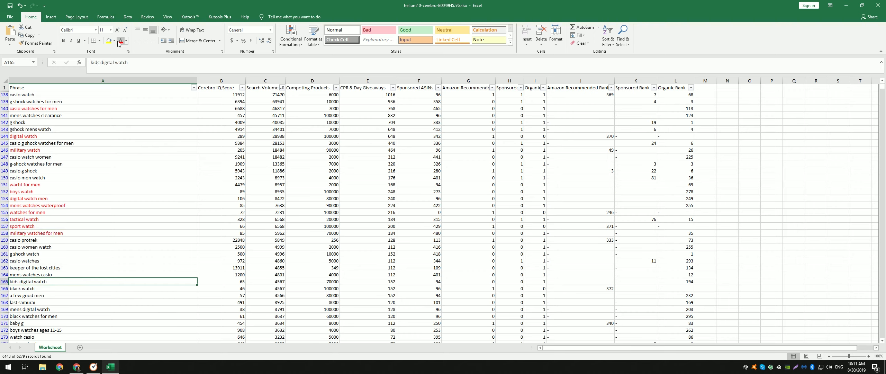
{"action": "left_click", "coordinate": [119, 42]}
{"action": "key", "text": "Down"}
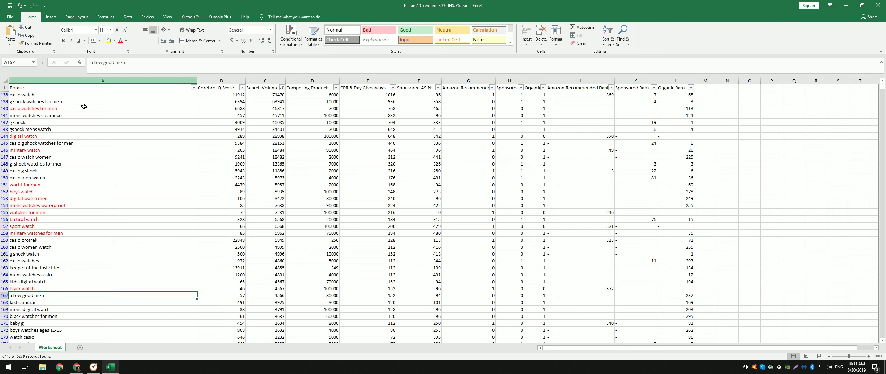
{"action": "key", "text": "Up"}
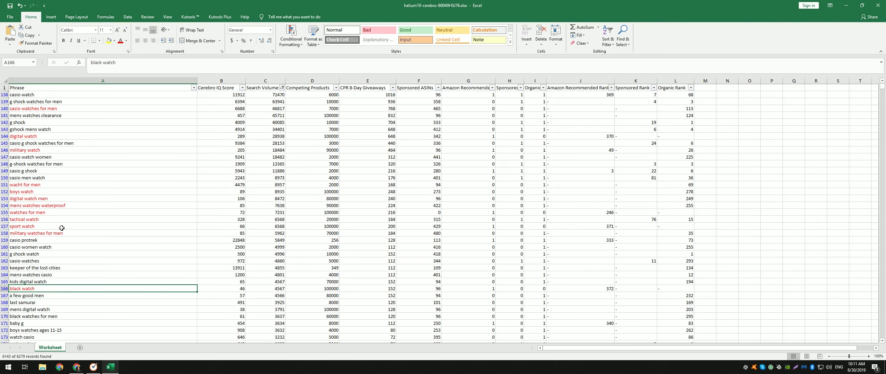
{"action": "scroll", "coordinate": [76, 264], "scroll_direction": "down", "scroll_amount": 6}
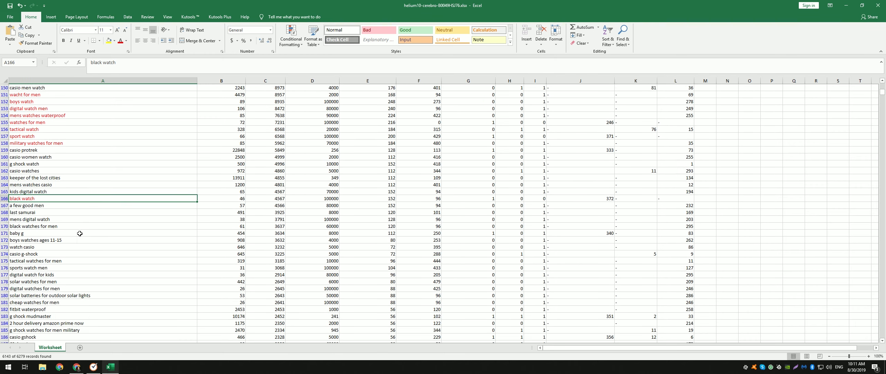
Step: Colour the phrases "mens digital watch" in A169 and "black watches for men" in A170 red
{"action": "scroll", "coordinate": [87, 205], "scroll_direction": "down", "scroll_amount": 1}
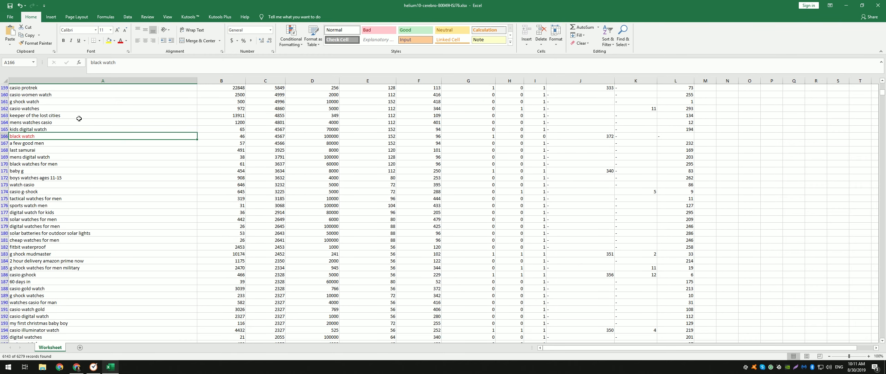
{"action": "key", "text": "Down"}
{"action": "key", "text": "Down"}
{"action": "key", "text": "Down"}
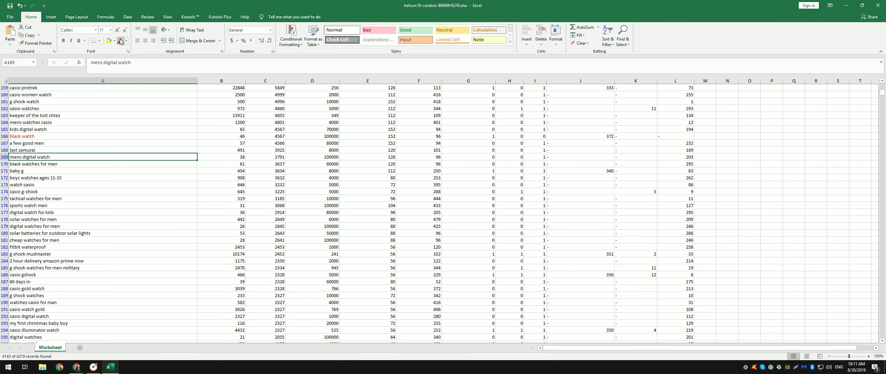
{"action": "key", "text": "Down"}
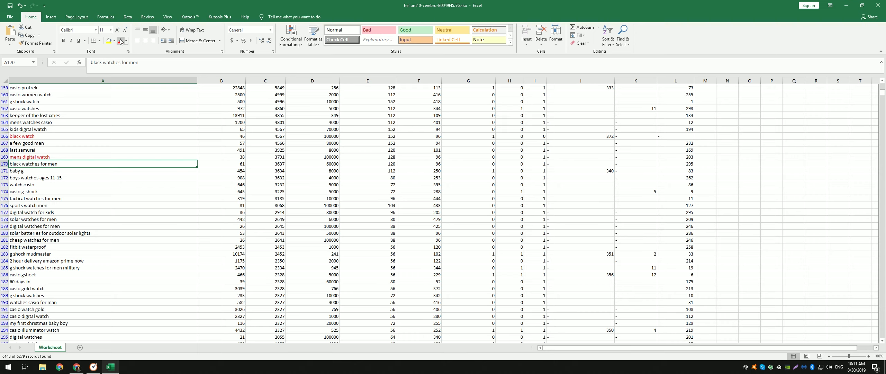
{"action": "key", "text": "Up"}
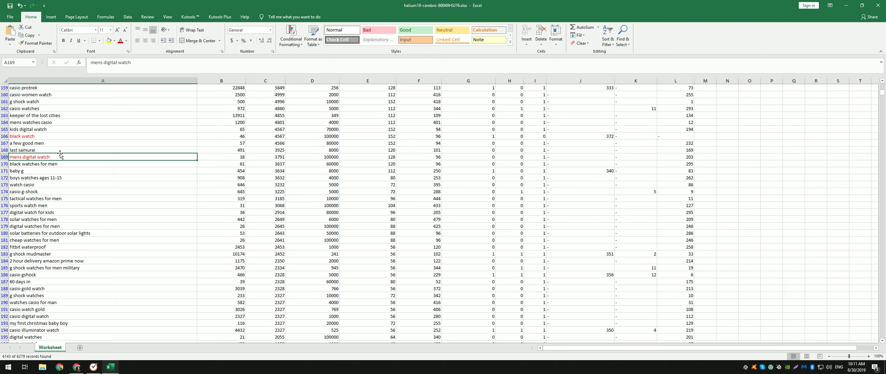
{"action": "key", "text": "Down"}
{"action": "left_click", "coordinate": [120, 41]}
Step: Colour the phrases "tactical watches for men", "sports watch men" and "digital watch for kids" in A175:A177 red
{"action": "key", "text": "Down"}
{"action": "key", "text": "Down"}
{"action": "key", "text": "Down"}
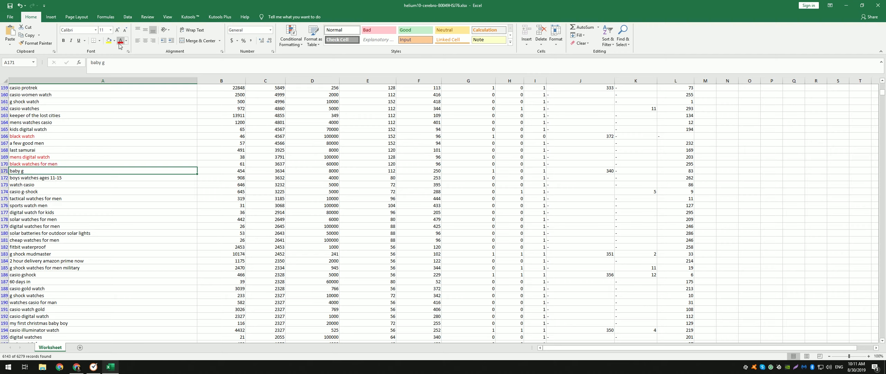
{"action": "key", "text": "Down"}
{"action": "key", "text": "Down"}
{"action": "left_click", "coordinate": [120, 42]}
{"action": "key", "text": "Down"}
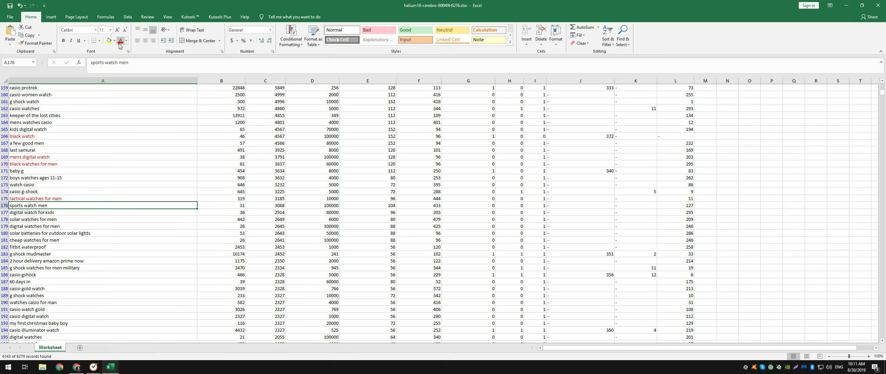
{"action": "left_click", "coordinate": [120, 42]}
{"action": "key", "text": "Down"}
{"action": "key", "text": "Down"}
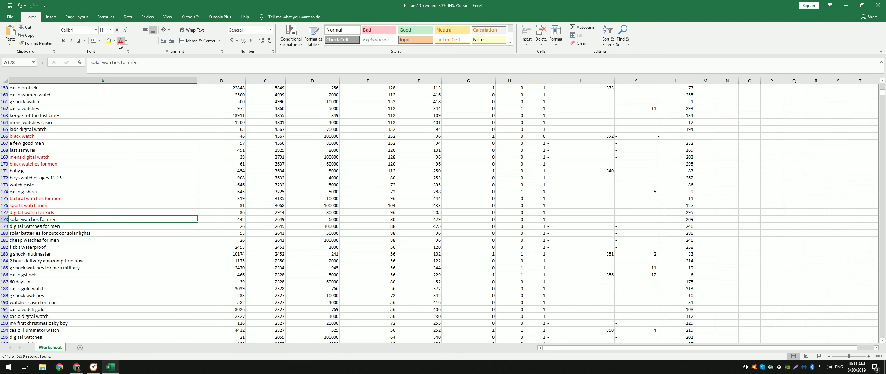
Step: Switch to Chrome, check the product description on the Casio G-Shock Amazon page, and return to the Excel sheet
{"action": "left_click", "coordinate": [59, 366]}
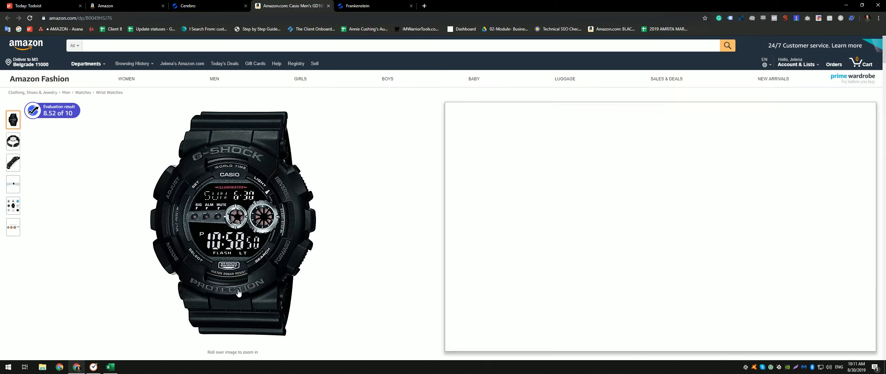
{"action": "scroll", "coordinate": [502, 158], "scroll_direction": "down", "scroll_amount": 20}
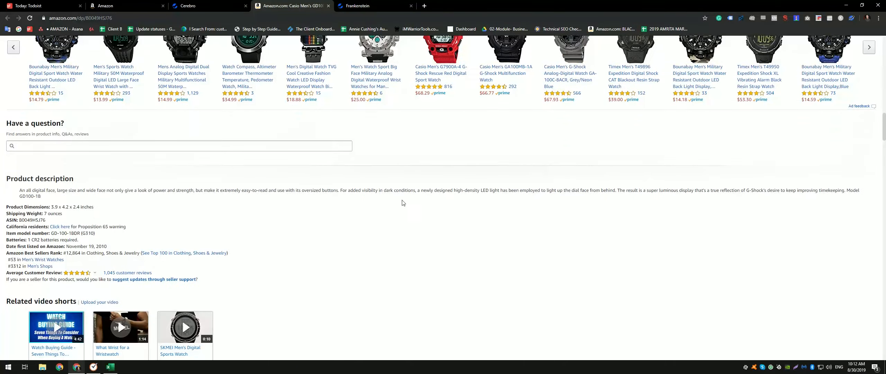
{"action": "key", "text": "alt+Tab"}
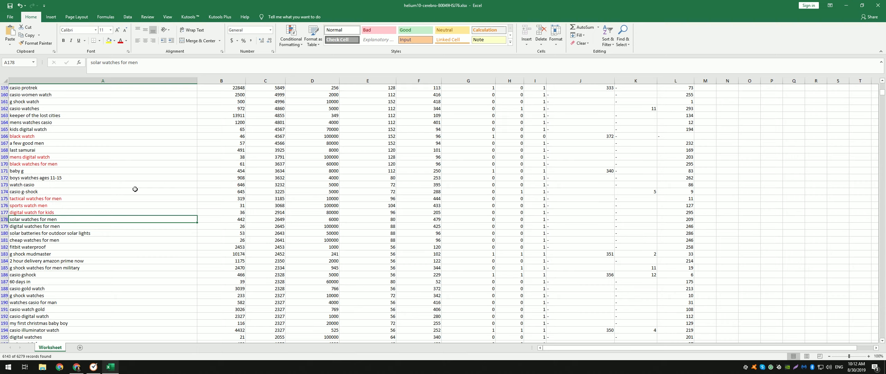
Step: Set the font colour of the phrase "digital watches for men" in A179 to red
{"action": "key", "text": "Down"}
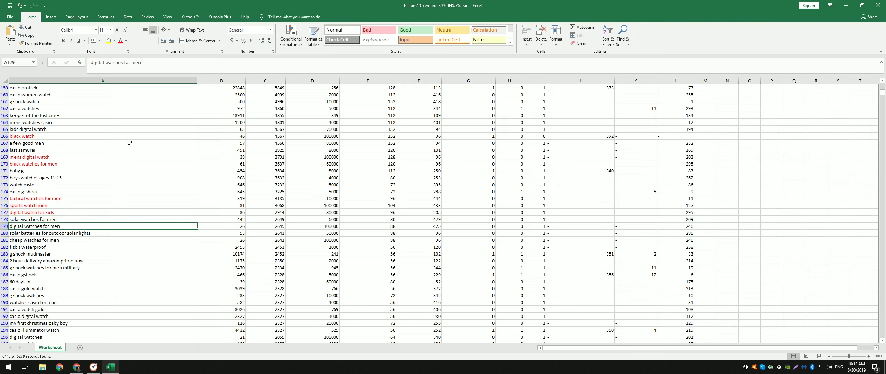
{"action": "left_click", "coordinate": [120, 41]}
{"action": "key", "text": "Down"}
Step: Go through the phrases below row 179 and colour "digital watches" in A195 red
{"action": "scroll", "coordinate": [128, 103], "scroll_direction": "down", "scroll_amount": 4}
{"action": "key", "text": "Down"}
{"action": "key", "text": "Down"}
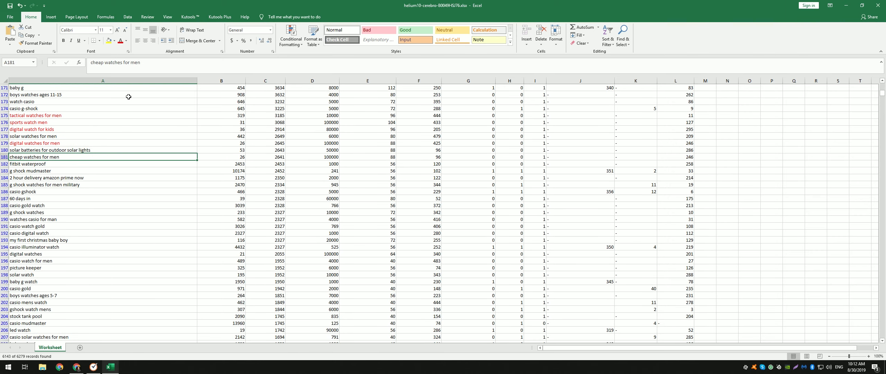
{"action": "key", "text": "Down"}
{"action": "key", "text": "Down"}
{"action": "key", "text": "Down"}
{"action": "key", "text": "Down"}
{"action": "key", "text": "Down"}
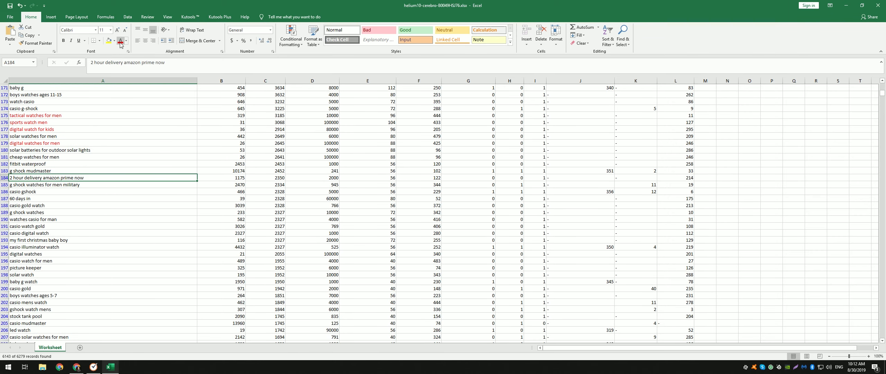
{"action": "key", "text": "Down"}
{"action": "key", "text": "Down"}
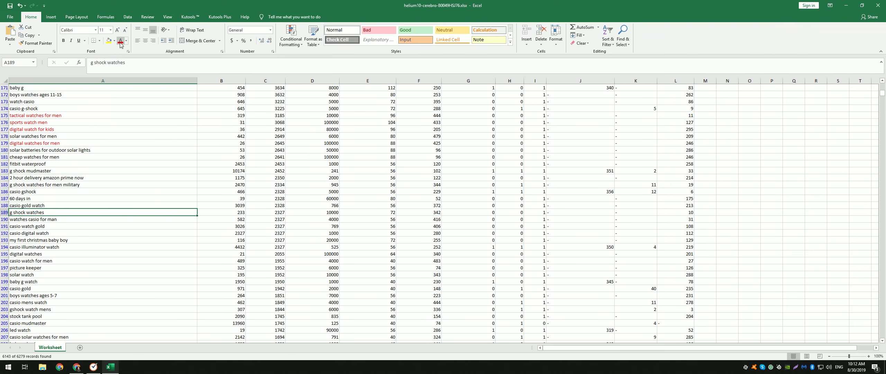
{"action": "key", "text": "Down"}
{"action": "key", "text": "Down"}
{"action": "key", "text": "Down"}
{"action": "key", "text": "Down"}
{"action": "key", "text": "Down"}
{"action": "key", "text": "Down"}
{"action": "left_click", "coordinate": [121, 44]}
Step: Go through the phrases below row 195 and colour "led watch" in A206 red
{"action": "key", "text": "Down"}
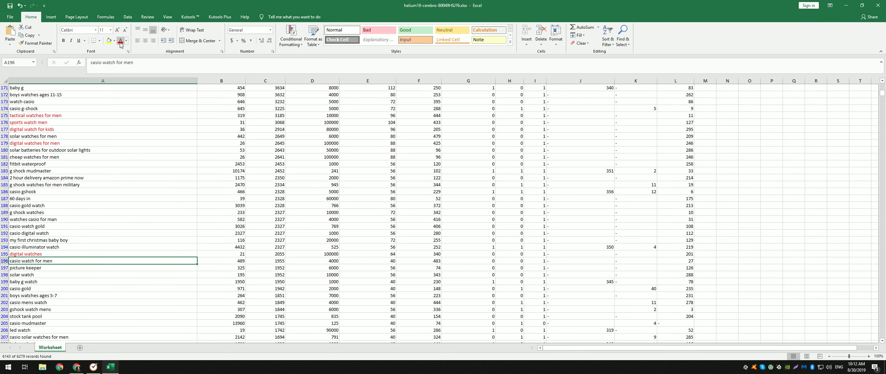
{"action": "key", "text": "Down"}
{"action": "key", "text": "Down"}
{"action": "key", "text": "Down"}
{"action": "key", "text": "Down"}
{"action": "key", "text": "Down"}
{"action": "key", "text": "Down"}
{"action": "key", "text": "Down"}
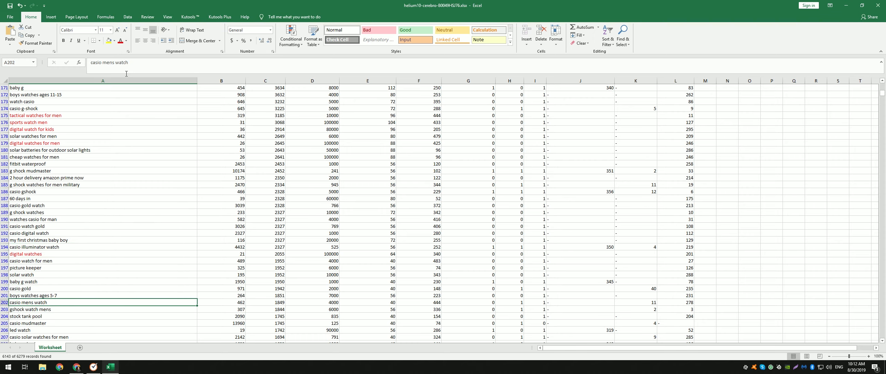
{"action": "scroll", "coordinate": [135, 119], "scroll_direction": "down", "scroll_amount": 4}
{"action": "scroll", "coordinate": [135, 119], "scroll_direction": "down", "scroll_amount": 1}
{"action": "key", "text": "Down"}
{"action": "key", "text": "Down"}
{"action": "key", "text": "Down"}
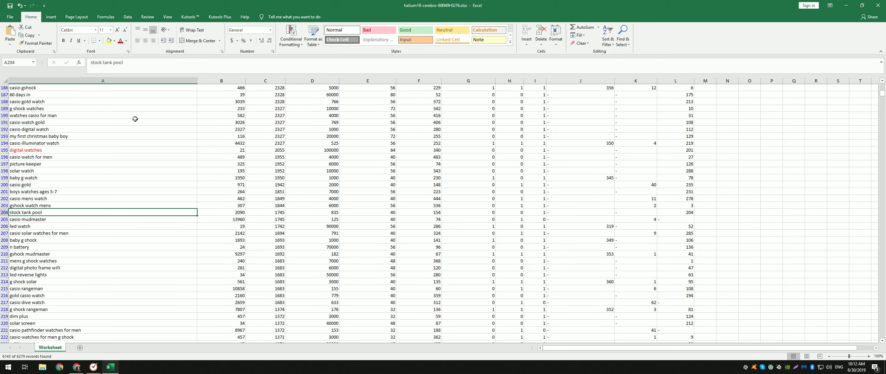
{"action": "left_click", "coordinate": [119, 40]}
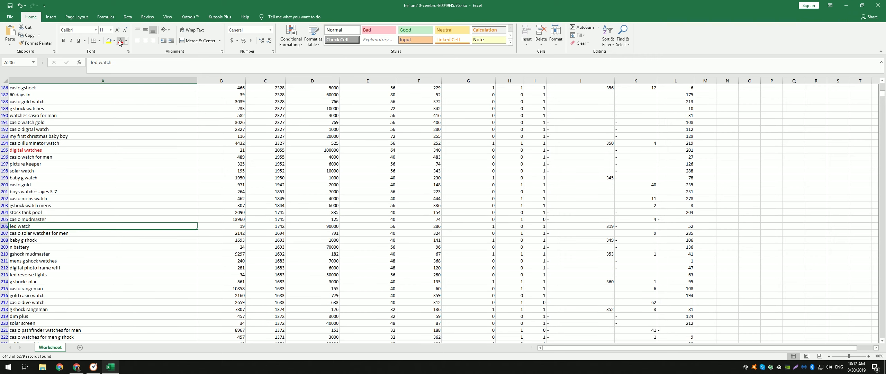
Step: Review the phrases from "casio solar watches for men" to "g shock solar" one by one
{"action": "key", "text": "Down"}
{"action": "key", "text": "Down"}
{"action": "key", "text": "Down"}
{"action": "scroll", "coordinate": [116, 157], "scroll_direction": "down", "scroll_amount": 5}
{"action": "key", "text": "Down"}
{"action": "key", "text": "Down"}
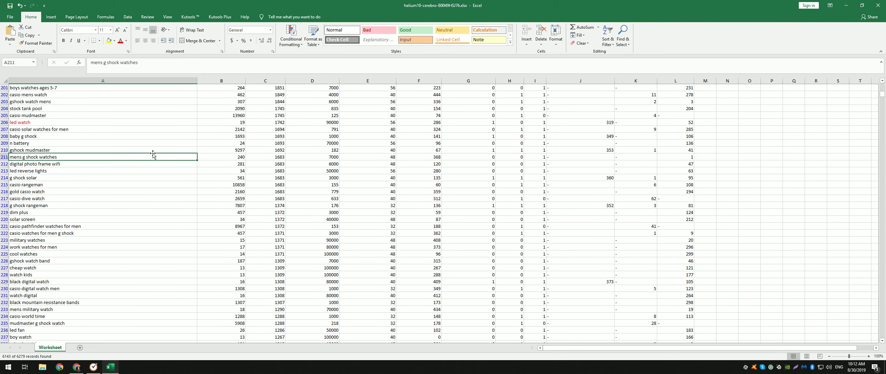
{"action": "key", "text": "Down"}
{"action": "key", "text": "Down"}
{"action": "key", "text": "Down"}
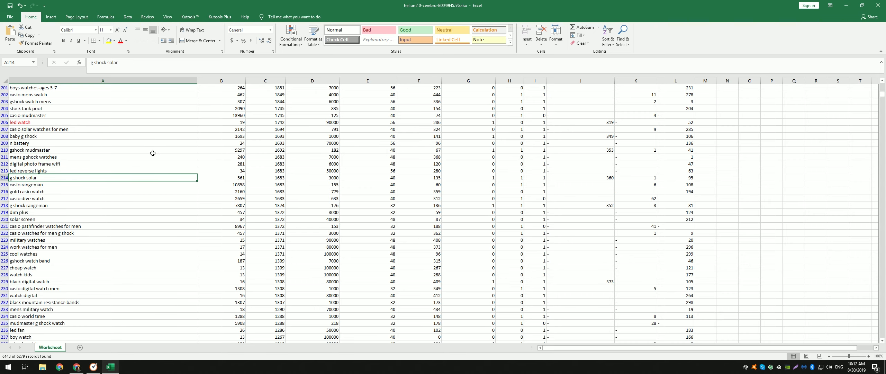
Step: Search the Casio G-Shock Amazon page in Chrome for "solar", close the search, and return to the Excel sheet
{"action": "key", "text": "alt+Tab"}
{"action": "scroll", "coordinate": [152, 156], "scroll_direction": "up", "scroll_amount": 15}
{"action": "key", "text": "ctrl+f"}
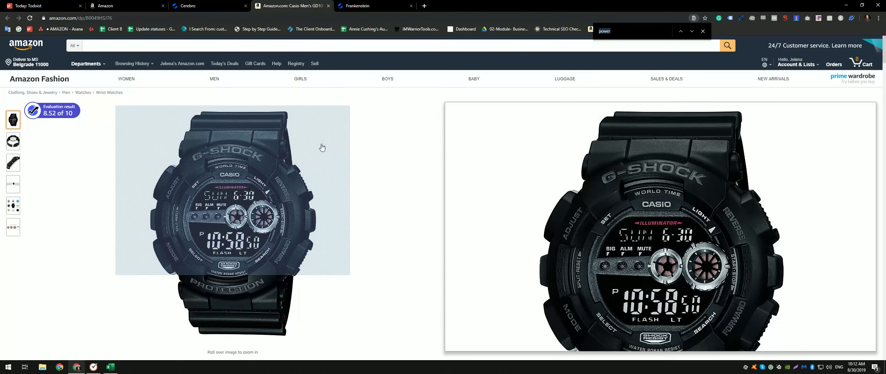
{"action": "type", "text": "su-"}
{"action": "key", "text": "BackSpace"}
{"action": "key", "text": "BackSpace"}
{"action": "type", "text": "olar"}
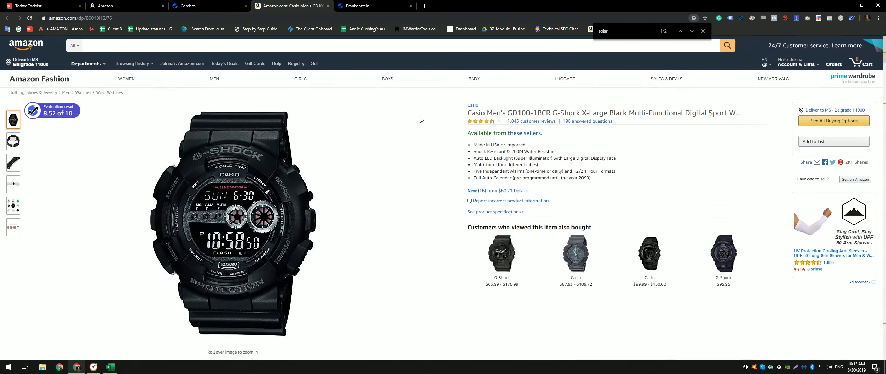
{"action": "left_click", "coordinate": [702, 31]}
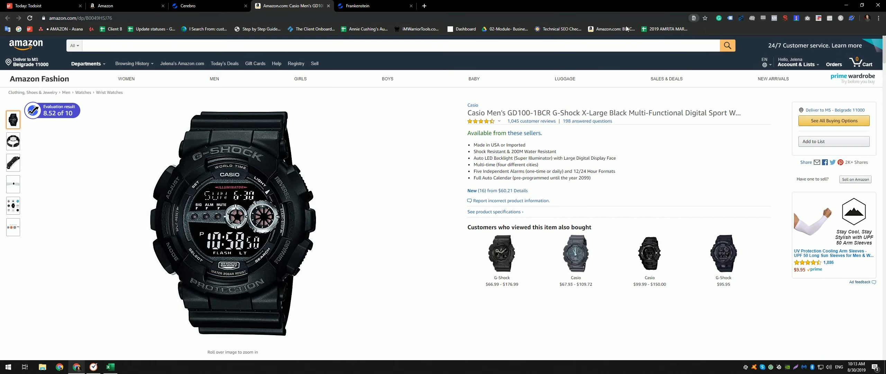
{"action": "left_click", "coordinate": [193, 6]}
{"action": "left_click", "coordinate": [353, 5]}
{"action": "key", "text": "alt+Tab"}
Step: Go through the phrases below row 214 and colour "black digital watch" in A229 and "watch digital" in A231 red
{"action": "key", "text": "Down"}
{"action": "key", "text": "Down"}
{"action": "key", "text": "Down"}
{"action": "key", "text": "Down"}
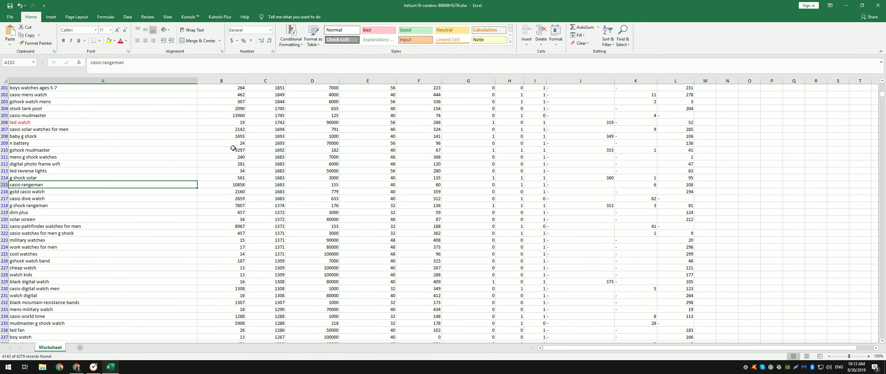
{"action": "key", "text": "Down"}
{"action": "key", "text": "Down"}
{"action": "key", "text": "Down"}
{"action": "key", "text": "Down"}
{"action": "key", "text": "Down"}
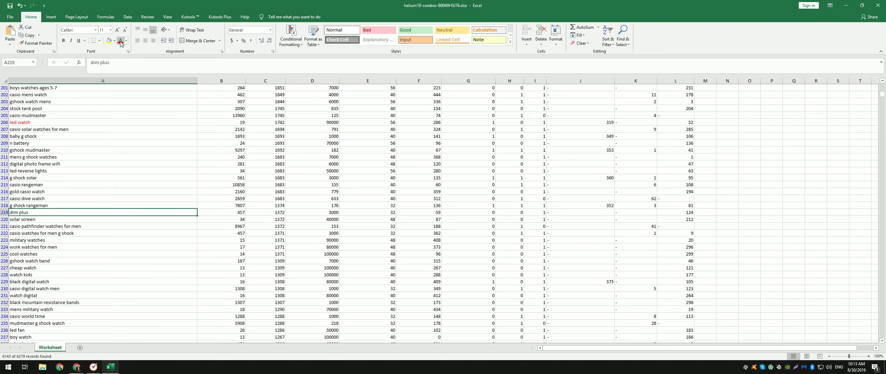
{"action": "key", "text": "Down"}
{"action": "key", "text": "Down"}
{"action": "key", "text": "Down"}
{"action": "key", "text": "Down"}
{"action": "key", "text": "Down"}
{"action": "key", "text": "Down"}
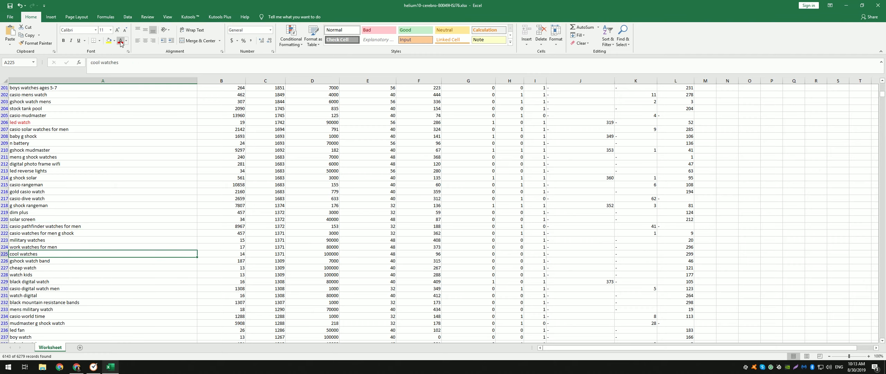
{"action": "left_click", "coordinate": [121, 44]}
{"action": "key", "text": "Down"}
{"action": "key", "text": "Down"}
{"action": "key", "text": "Down"}
{"action": "key", "text": "Down"}
{"action": "key", "text": "Down"}
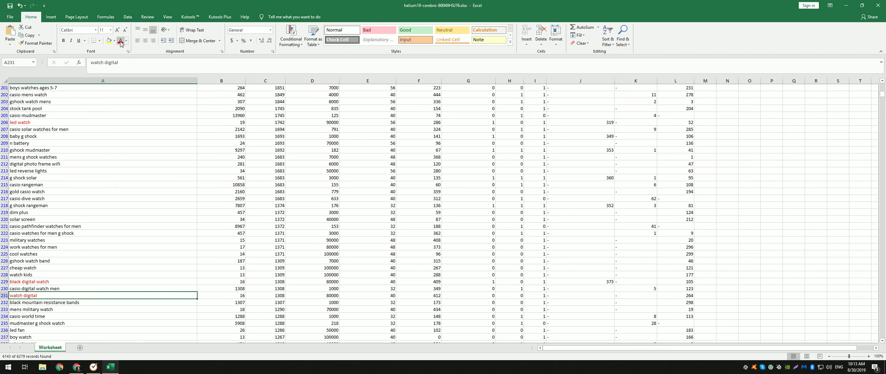
Step: Go through the phrases below row 231 and colour "water resistant watch" in A251 red
{"action": "scroll", "coordinate": [207, 163], "scroll_direction": "down", "scroll_amount": 11}
{"action": "key", "text": "Down"}
{"action": "key", "text": "Down"}
{"action": "key", "text": "Down"}
{"action": "key", "text": "Down"}
{"action": "key", "text": "Down"}
{"action": "key", "text": "Down"}
{"action": "key", "text": "Down"}
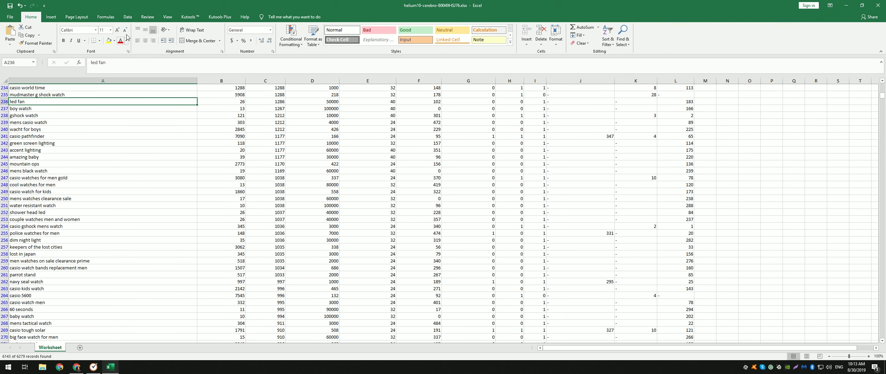
{"action": "key", "text": "Down"}
{"action": "key", "text": "Down"}
{"action": "key", "text": "Down"}
{"action": "key", "text": "Down"}
{"action": "key", "text": "Down"}
{"action": "key", "text": "Down"}
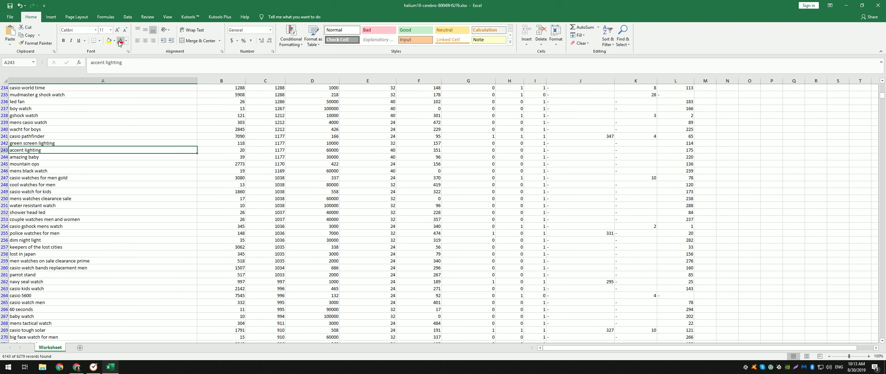
{"action": "key", "text": "Down"}
{"action": "key", "text": "Down"}
{"action": "key", "text": "Down"}
{"action": "key", "text": "Down"}
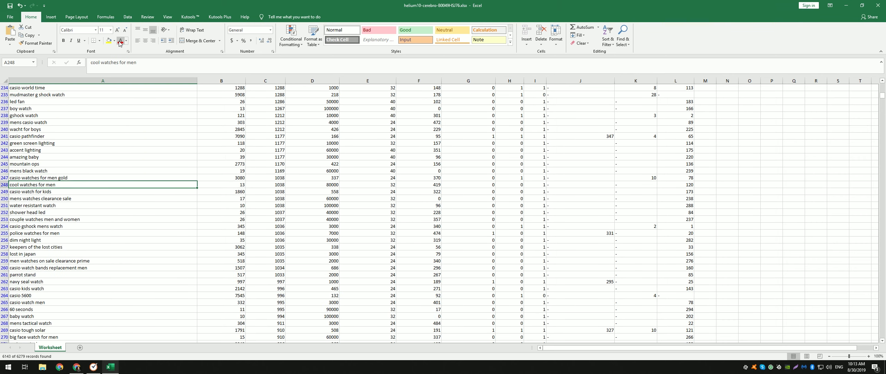
{"action": "key", "text": "Down"}
{"action": "key", "text": "Down"}
{"action": "key", "text": "Down"}
Step: Review the phrases from "shower head led" to "casio watch bands replacement men" and look back over the earlier red phrases
{"action": "key", "text": "Down"}
{"action": "key", "text": "Down"}
{"action": "key", "text": "Down"}
{"action": "key", "text": "Down"}
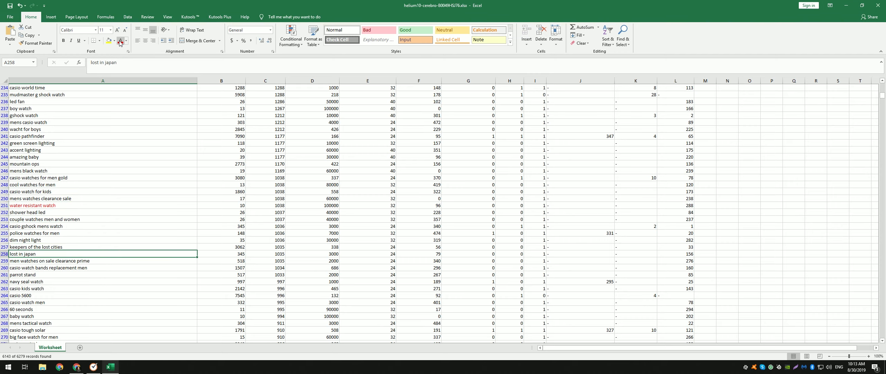
{"action": "scroll", "coordinate": [213, 174], "scroll_direction": "up", "scroll_amount": 20}
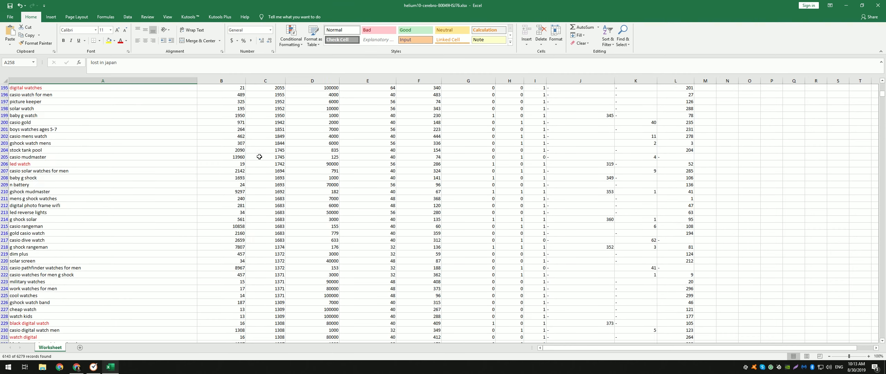
{"action": "scroll", "coordinate": [267, 145], "scroll_direction": "down", "scroll_amount": 20}
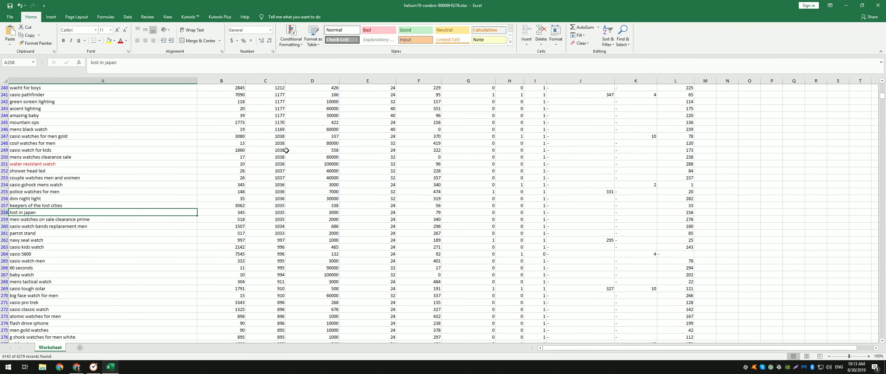
{"action": "scroll", "coordinate": [176, 202], "scroll_direction": "down", "scroll_amount": 2}
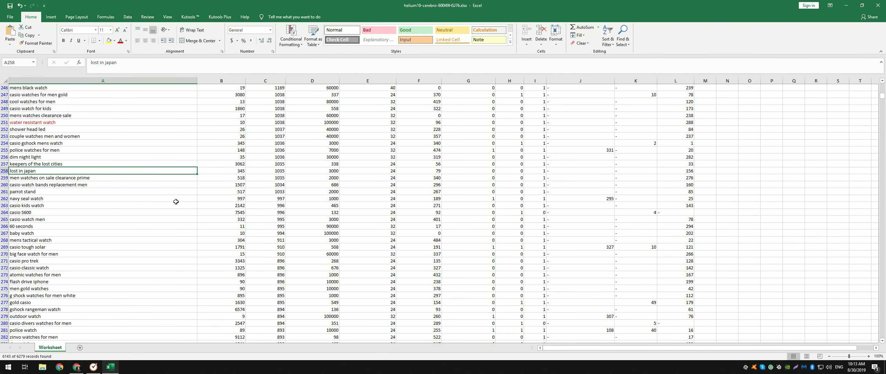
{"action": "key", "text": "Down"}
{"action": "key", "text": "Down"}
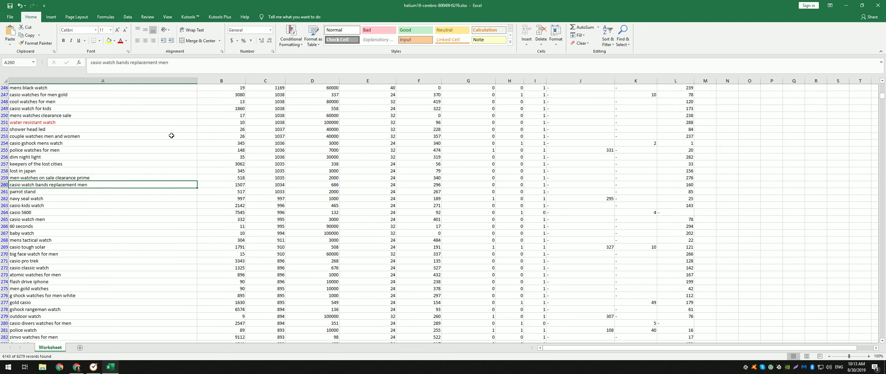
Step: Review the phrases below row 260, from "parrot stand" to "gshock 5600" in row 348, for further candidates
{"action": "key", "text": "Down"}
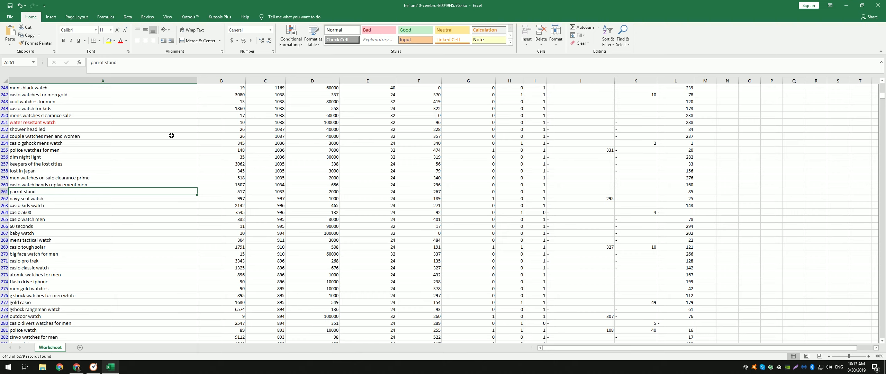
{"action": "scroll", "coordinate": [161, 207], "scroll_direction": "down", "scroll_amount": 1}
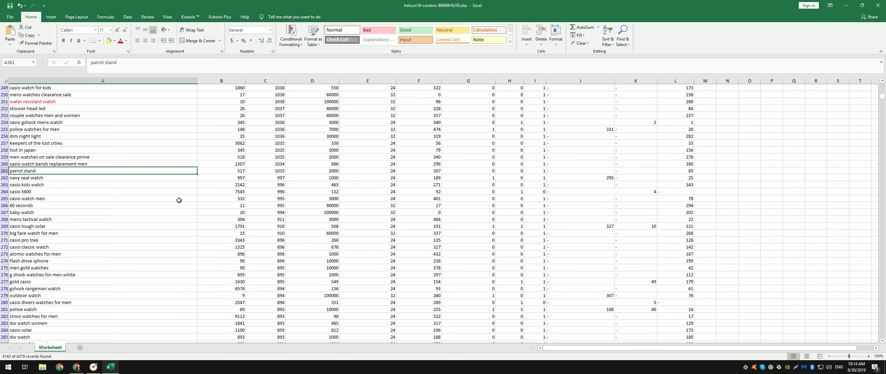
{"action": "key", "text": "Down"}
{"action": "key", "text": "Down"}
{"action": "key", "text": "Down"}
{"action": "key", "text": "Down"}
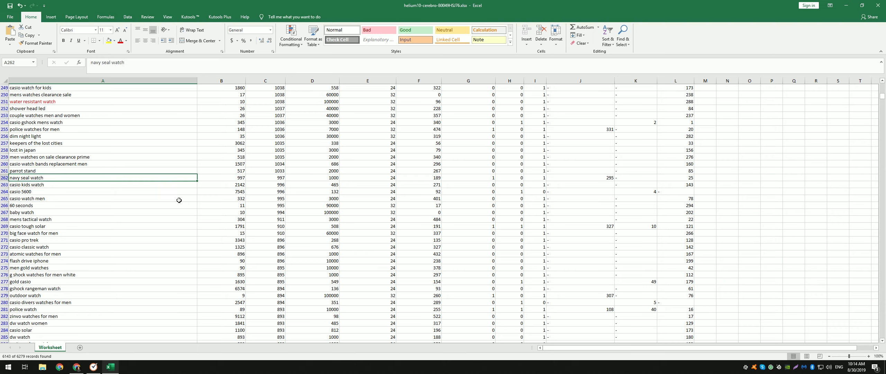
{"action": "key", "text": "Down"}
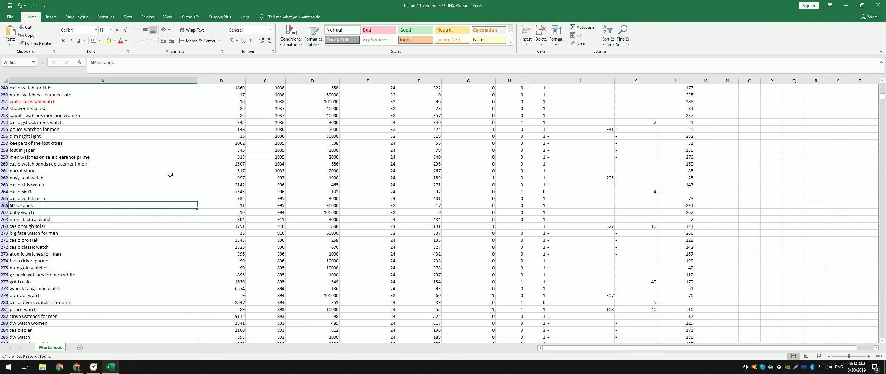
{"action": "key", "text": "Down"}
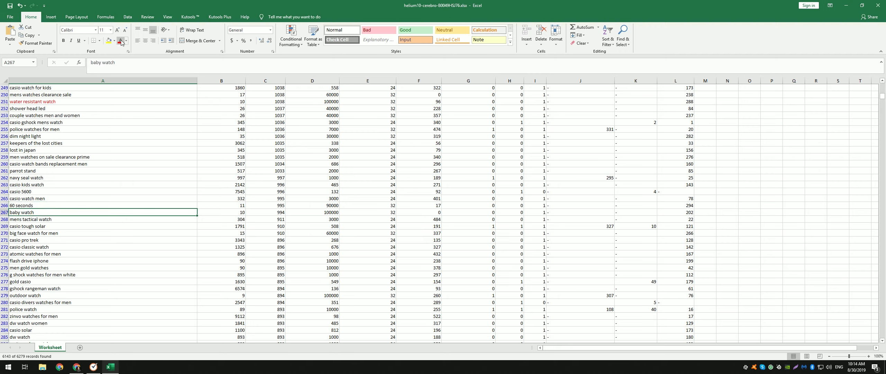
{"action": "key", "text": "Down"}
{"action": "key", "text": "Down"}
{"action": "key", "text": "Down"}
{"action": "key", "text": "Down"}
{"action": "key", "text": "Down"}
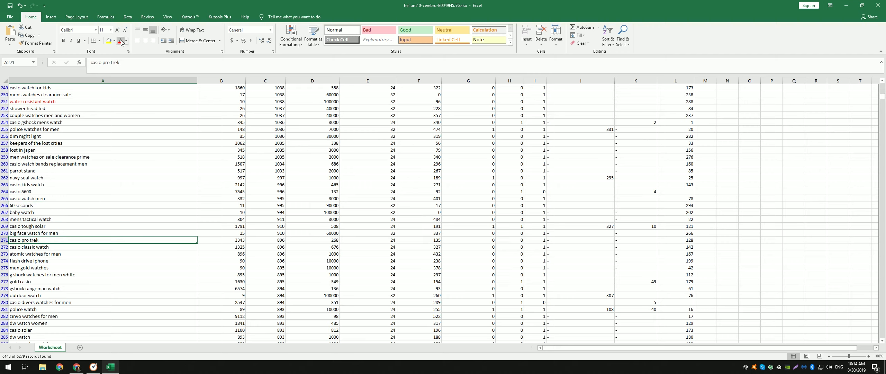
{"action": "key", "text": "Down"}
{"action": "key", "text": "Down"}
{"action": "key", "text": "Down"}
{"action": "key", "text": "Down"}
{"action": "key", "text": "Down"}
{"action": "key", "text": "Down"}
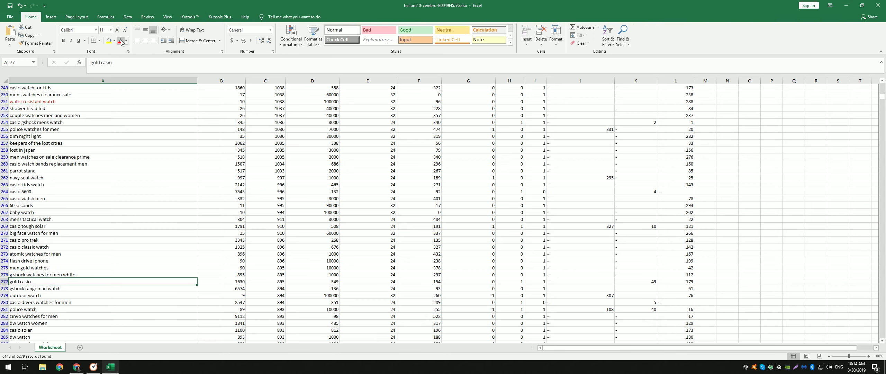
{"action": "key", "text": "Down"}
{"action": "key", "text": "Down"}
{"action": "key", "text": "Down"}
{"action": "key", "text": "Down"}
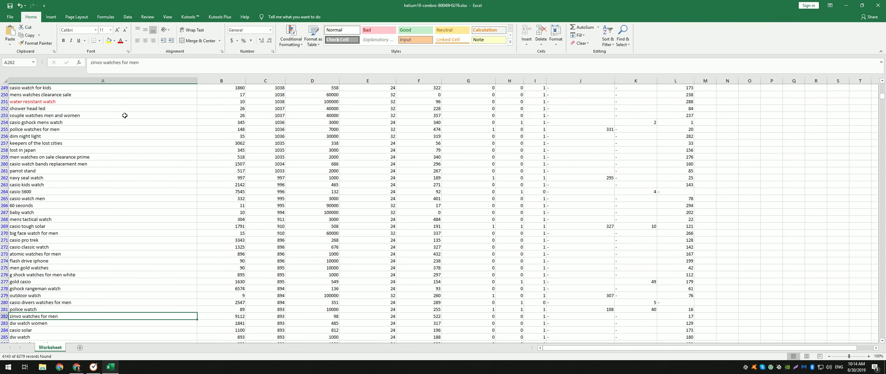
{"action": "scroll", "coordinate": [125, 133], "scroll_direction": "down", "scroll_amount": 3}
{"action": "key", "text": "Down"}
{"action": "key", "text": "Down"}
{"action": "key", "text": "Down"}
{"action": "key", "text": "Down"}
{"action": "key", "text": "Down"}
{"action": "key", "text": "Down"}
{"action": "key", "text": "Down"}
{"action": "key", "text": "Down"}
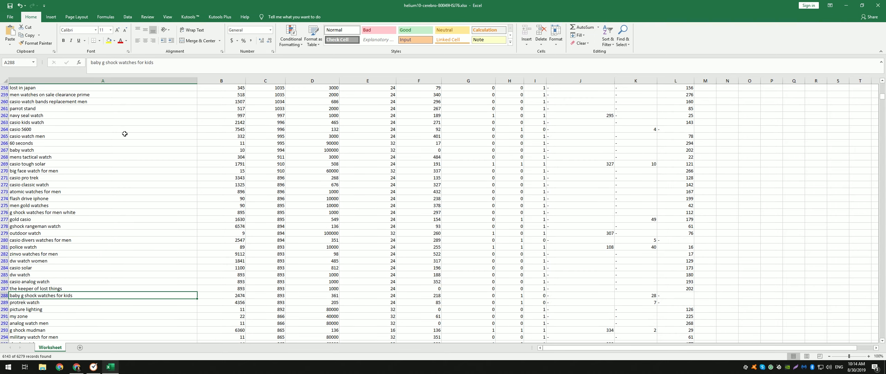
{"action": "key", "text": "Down"}
{"action": "key", "text": "Down"}
{"action": "key", "text": "Down"}
{"action": "key", "text": "Down"}
{"action": "scroll", "coordinate": [125, 134], "scroll_direction": "down", "scroll_amount": 5}
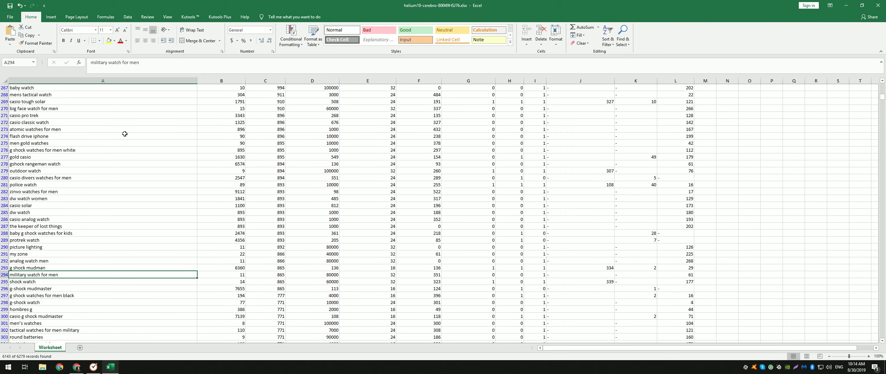
{"action": "scroll", "coordinate": [125, 134], "scroll_direction": "down", "scroll_amount": 3}
{"action": "key", "text": "Down"}
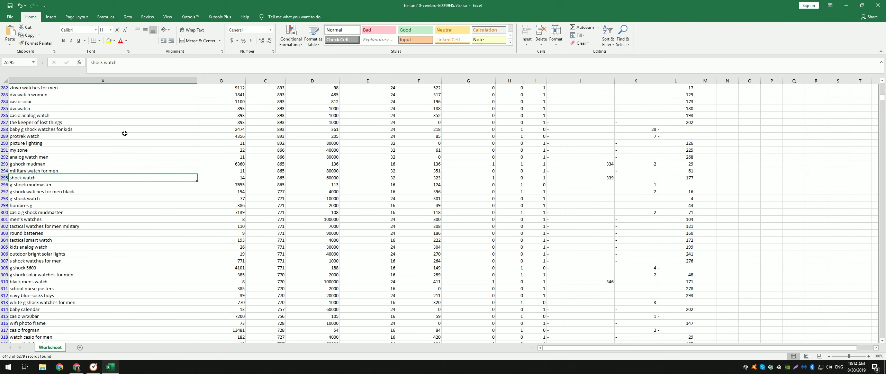
{"action": "key", "text": "Down"}
{"action": "key", "text": "Down"}
{"action": "key", "text": "Down"}
{"action": "key", "text": "Down"}
{"action": "key", "text": "Down"}
{"action": "key", "text": "Down"}
{"action": "key", "text": "Down"}
{"action": "key", "text": "Down"}
{"action": "key", "text": "Down"}
{"action": "key", "text": "Down"}
{"action": "key", "text": "Down"}
{"action": "key", "text": "Down"}
{"action": "key", "text": "Down"}
{"action": "key", "text": "Down"}
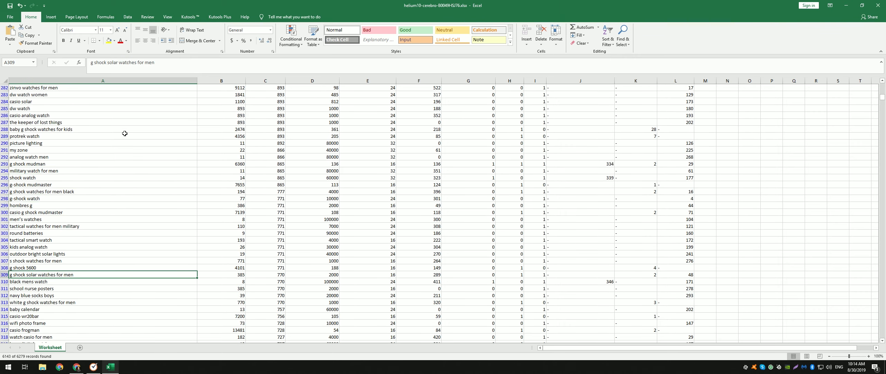
{"action": "key", "text": "Down"}
{"action": "key", "text": "Down"}
{"action": "scroll", "coordinate": [125, 133], "scroll_direction": "down", "scroll_amount": 2}
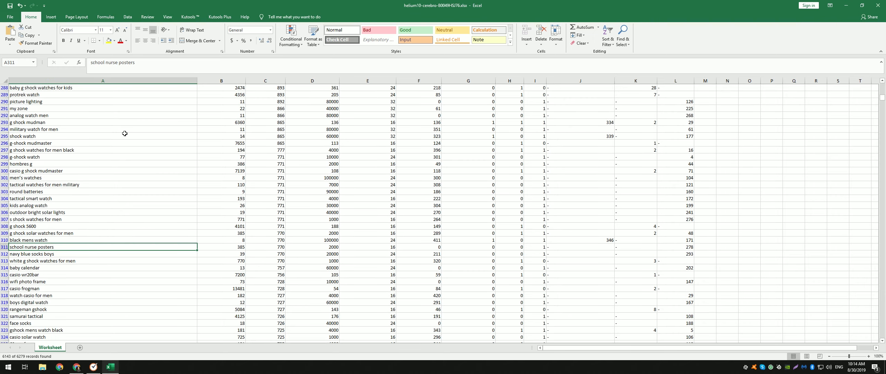
{"action": "key", "text": "Down"}
{"action": "key", "text": "Down"}
{"action": "key", "text": "Down"}
{"action": "key", "text": "Down"}
{"action": "key", "text": "Down"}
{"action": "key", "text": "Down"}
{"action": "key", "text": "Down"}
{"action": "key", "text": "Down"}
{"action": "key", "text": "Down"}
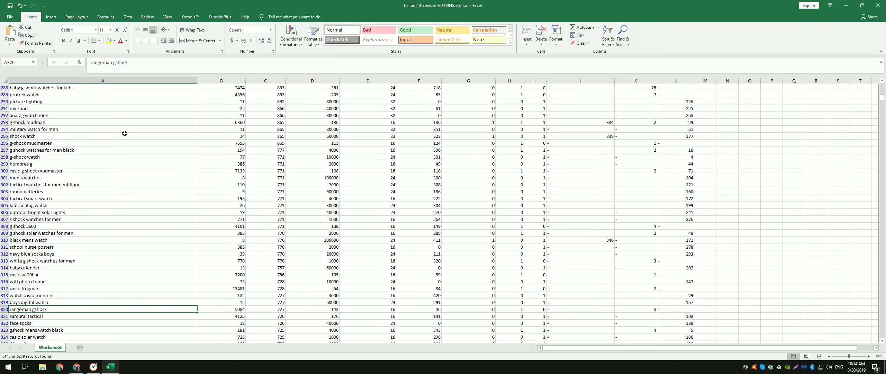
{"action": "scroll", "coordinate": [125, 133], "scroll_direction": "down", "scroll_amount": 2}
{"action": "key", "text": "Down"}
{"action": "key", "text": "Down"}
{"action": "key", "text": "Down"}
{"action": "key", "text": "Down"}
{"action": "key", "text": "Down"}
{"action": "key", "text": "Down"}
{"action": "key", "text": "Down"}
{"action": "key", "text": "Down"}
{"action": "key", "text": "Down"}
{"action": "key", "text": "Down"}
{"action": "scroll", "coordinate": [124, 133], "scroll_direction": "down", "scroll_amount": 2}
{"action": "key", "text": "Down"}
{"action": "key", "text": "Down"}
{"action": "key", "text": "Down"}
{"action": "key", "text": "Down"}
{"action": "key", "text": "Down"}
{"action": "key", "text": "Down"}
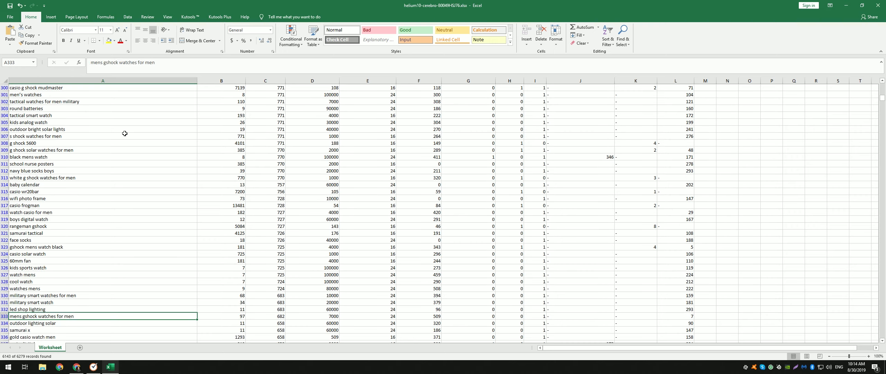
{"action": "scroll", "coordinate": [125, 133], "scroll_direction": "down", "scroll_amount": 2}
{"action": "key", "text": "Down"}
{"action": "key", "text": "Down"}
{"action": "key", "text": "Down"}
{"action": "key", "text": "Down"}
{"action": "key", "text": "Down"}
{"action": "key", "text": "Down"}
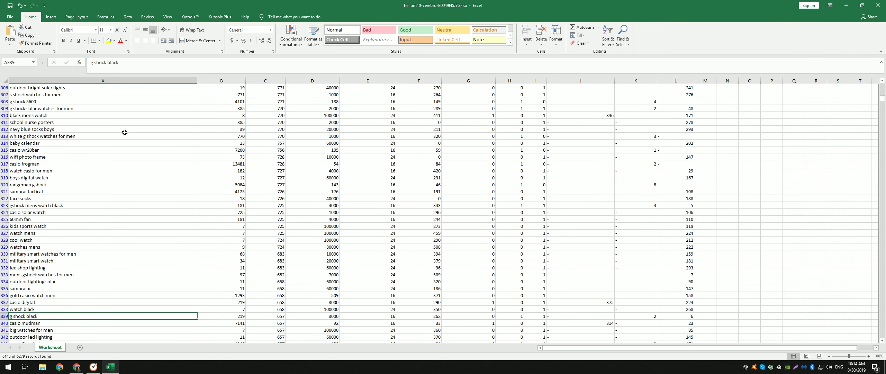
{"action": "key", "text": "Down"}
{"action": "key", "text": "Down"}
{"action": "key", "text": "Down"}
{"action": "key", "text": "Down"}
{"action": "key", "text": "Down"}
{"action": "key", "text": "Down"}
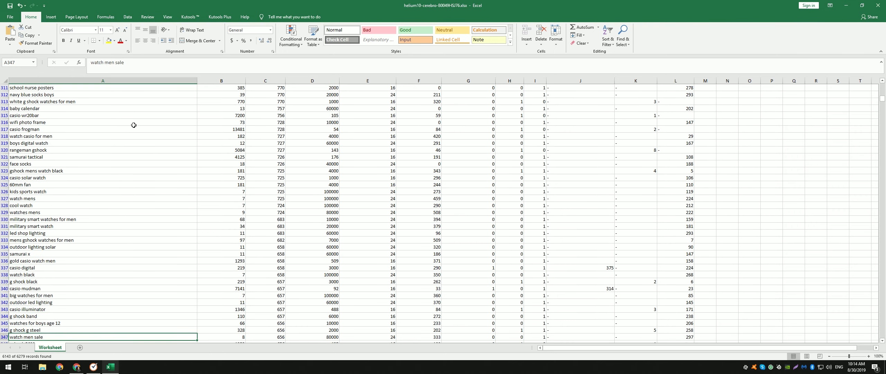
Step: Return to the header row and filter the Phrase column by red font colour
{"action": "scroll", "coordinate": [138, 120], "scroll_direction": "up", "scroll_amount": 14}
{"action": "scroll", "coordinate": [173, 98], "scroll_direction": "up", "scroll_amount": 20}
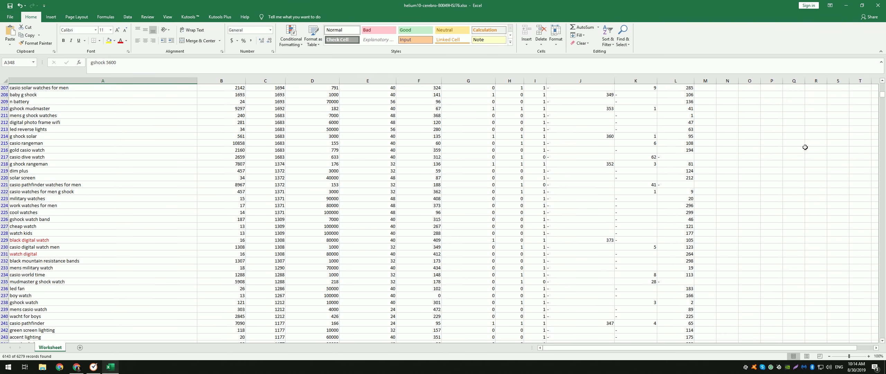
{"action": "scroll", "coordinate": [627, 174], "scroll_direction": "up", "scroll_amount": 20}
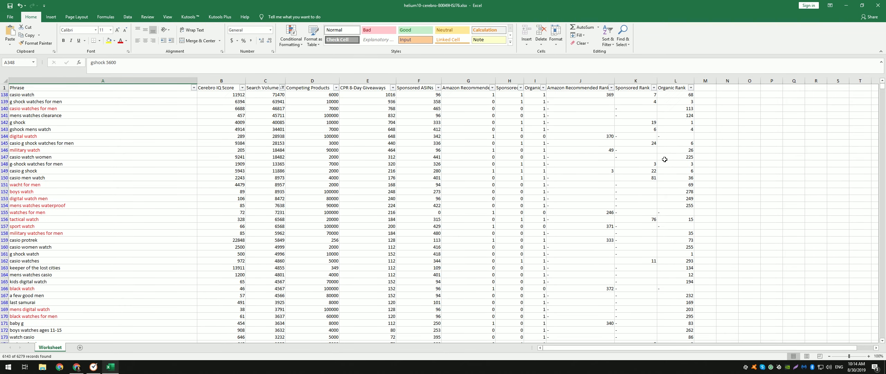
{"action": "left_click", "coordinate": [194, 87]}
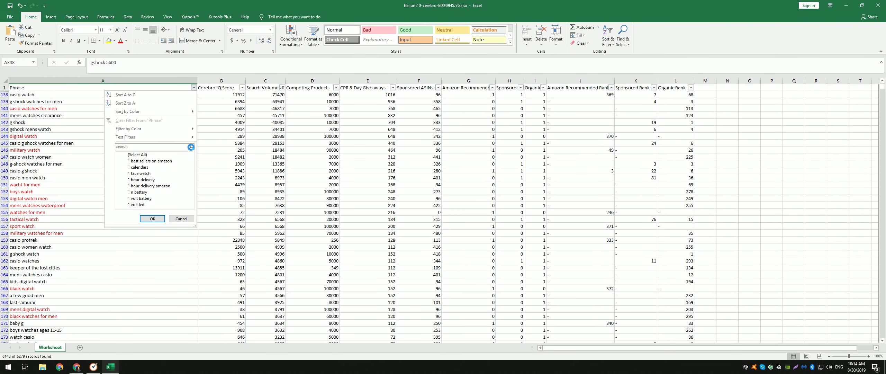
{"action": "mouse_move", "coordinate": [181, 138]}
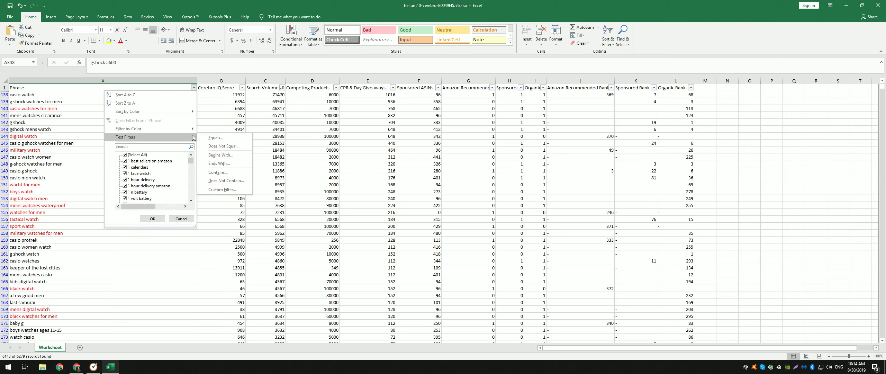
{"action": "left_click", "coordinate": [214, 138]}
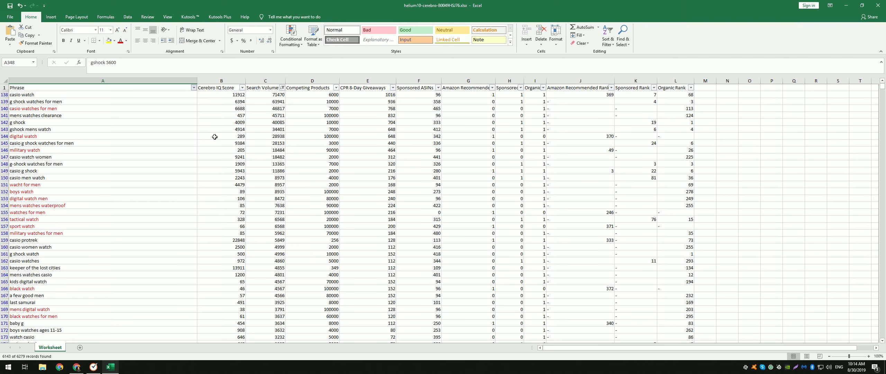
Step: Copy all filtered red phrases, from "casio watches for men" to "water resistant watch", and paste them into Frankenstein's original keywords in Chrome
{"action": "left_click", "coordinate": [88, 246]}
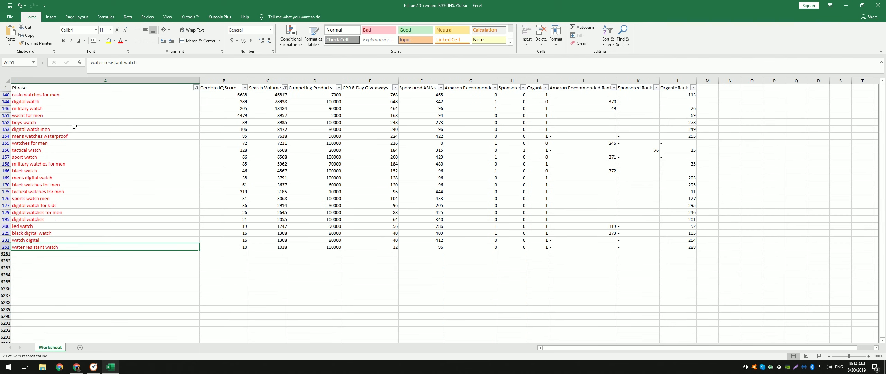
{"action": "left_click", "coordinate": [62, 94], "text": "shift"}
{"action": "key", "text": "ctrl+c"}
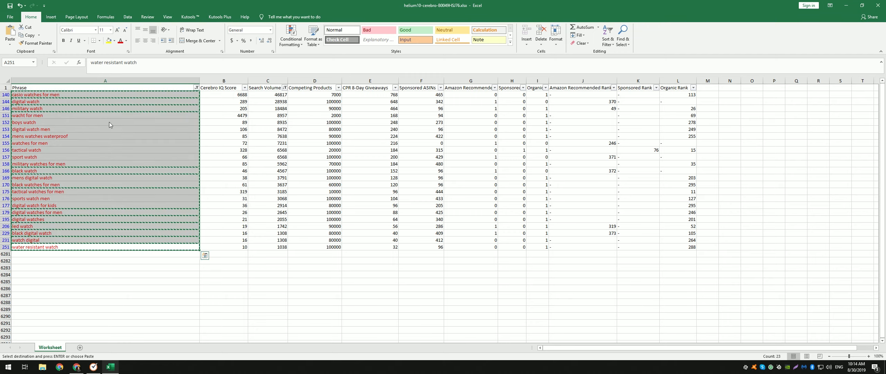
{"action": "key", "text": "alt+Tab"}
{"action": "left_click", "coordinate": [317, 158]}
{"action": "key", "text": "ctrl+v"}
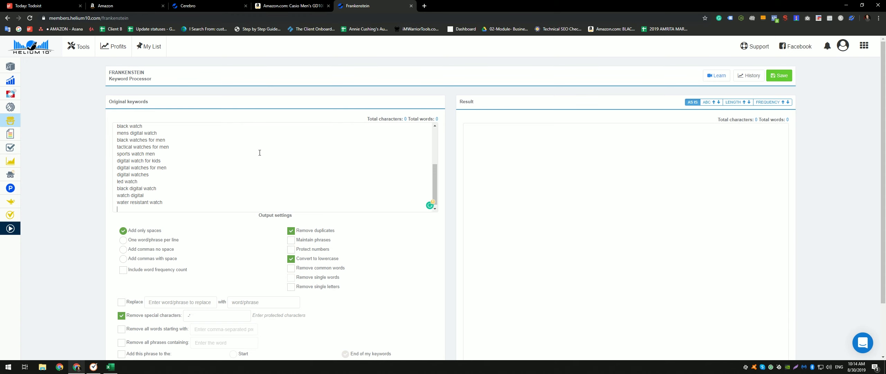
{"action": "scroll", "coordinate": [180, 184], "scroll_direction": "up", "scroll_amount": 3}
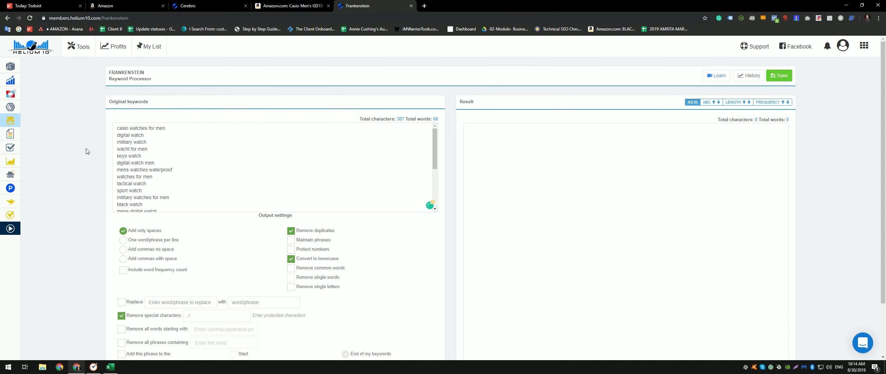
Step: Try the keyword output without Remove duplicates and Convert to lowercase, and turn Convert to lowercase back on
{"action": "scroll", "coordinate": [103, 189], "scroll_direction": "down", "scroll_amount": 2}
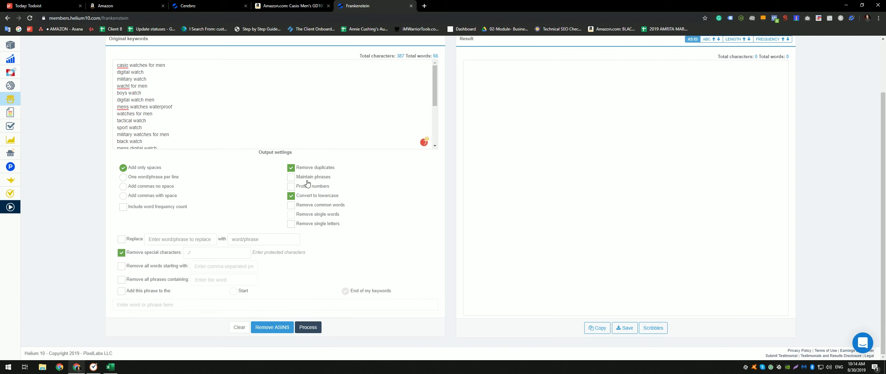
{"action": "left_click", "coordinate": [292, 168]}
{"action": "left_click", "coordinate": [290, 197]}
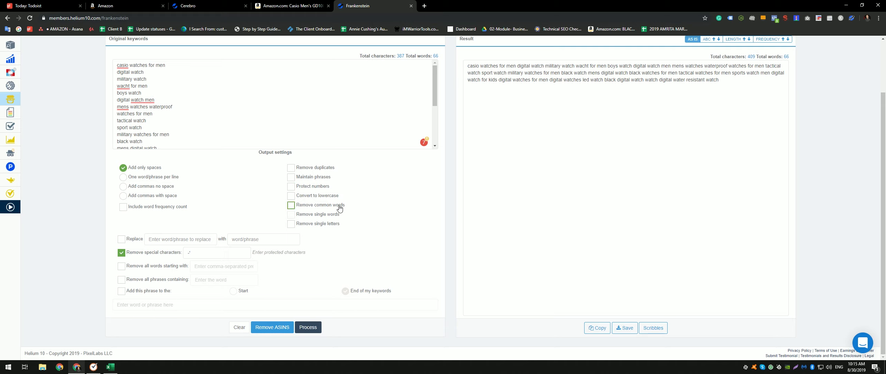
{"action": "left_click", "coordinate": [292, 198]}
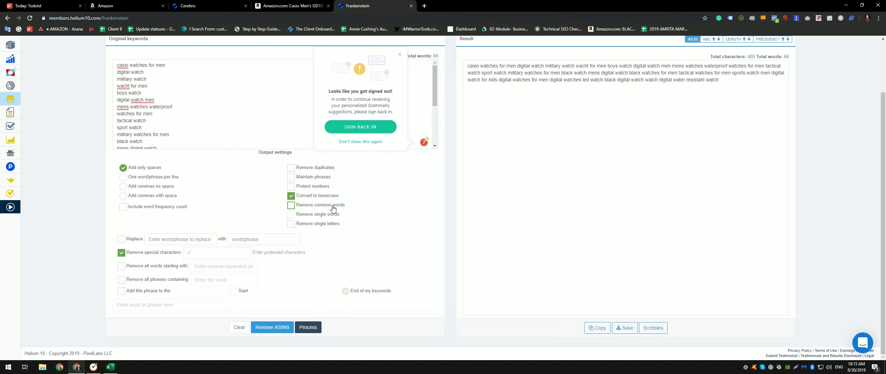
Step: Compare the keyword output with and without Remove common words, and leave that option on
{"action": "left_click", "coordinate": [294, 207]}
{"action": "left_click", "coordinate": [291, 207]}
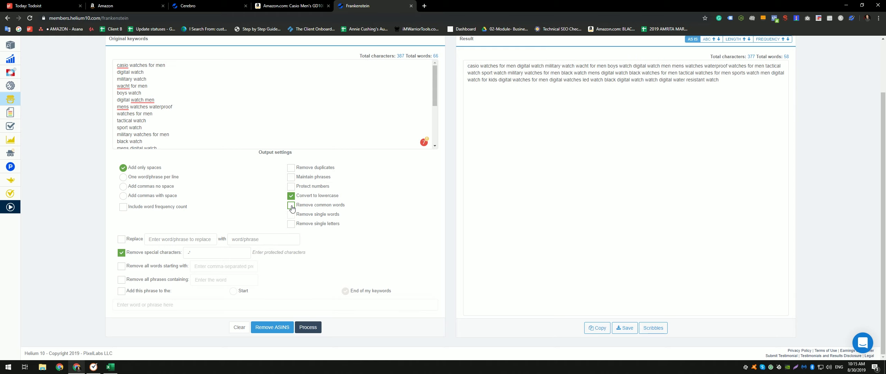
{"action": "left_click", "coordinate": [292, 206]}
{"action": "left_click", "coordinate": [292, 207]}
{"action": "left_click", "coordinate": [292, 207]}
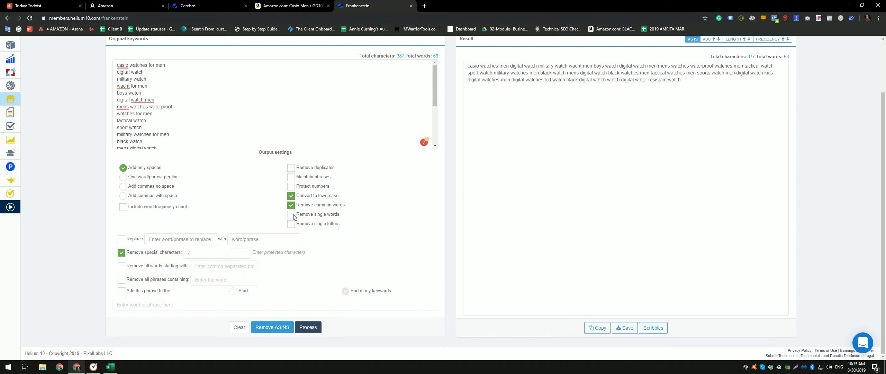
Step: Turn on Remove single letters and Remove duplicates for the keyword output
{"action": "left_click", "coordinate": [329, 229]}
{"action": "scroll", "coordinate": [356, 237], "scroll_direction": "up", "scroll_amount": 2}
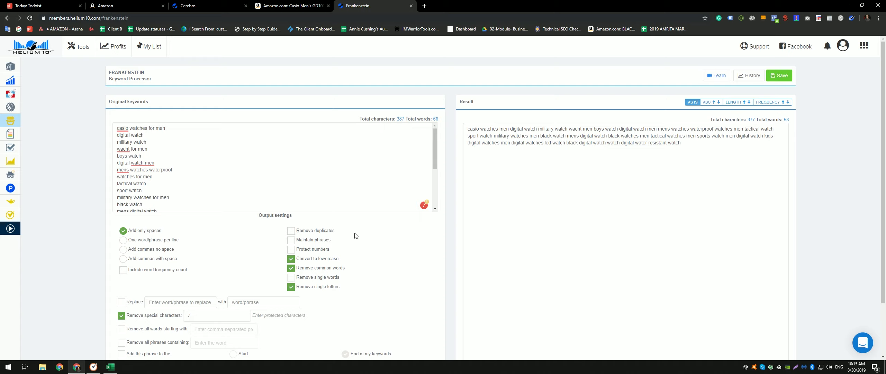
{"action": "left_click", "coordinate": [328, 231]}
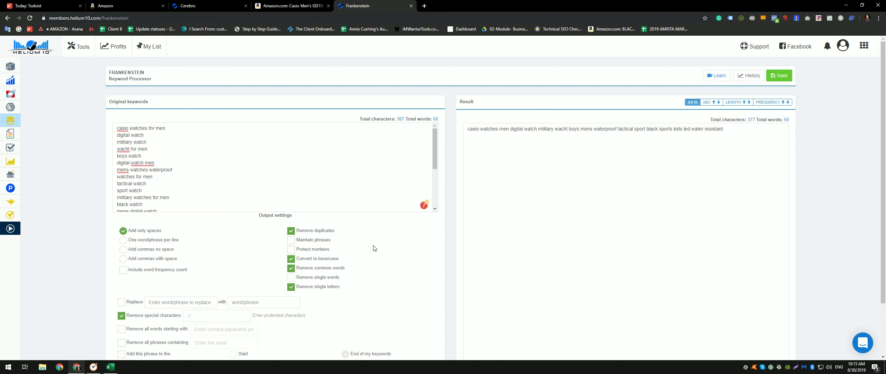
{"action": "scroll", "coordinate": [363, 233], "scroll_direction": "down", "scroll_amount": 2}
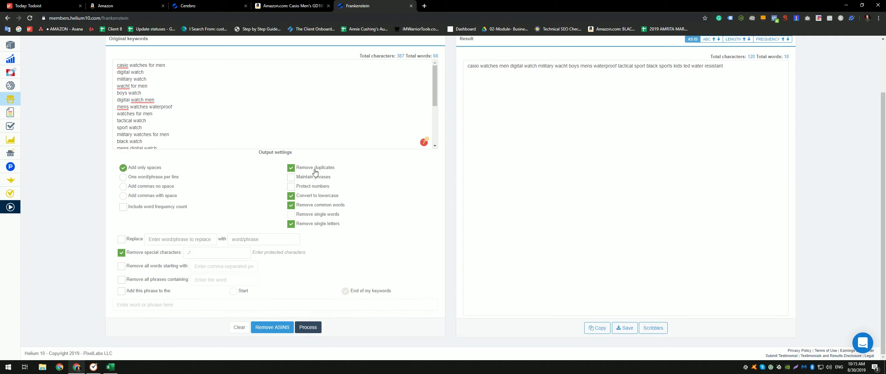
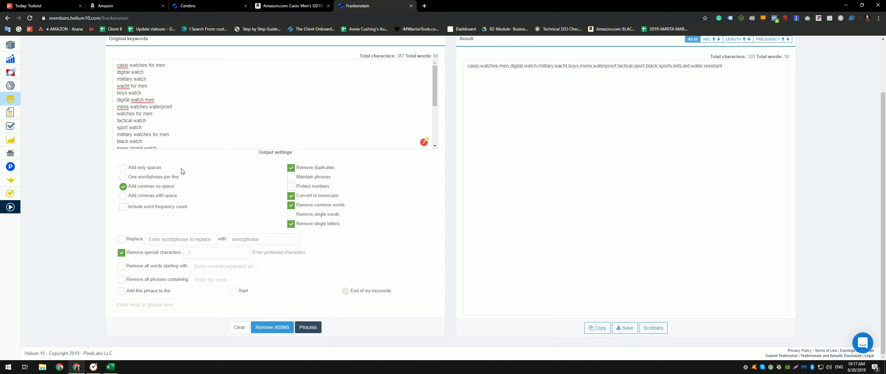
Step: Compare the keyword output with commas and spaces and with one word per line, and settle on Add only spaces
{"action": "left_click", "coordinate": [162, 199]}
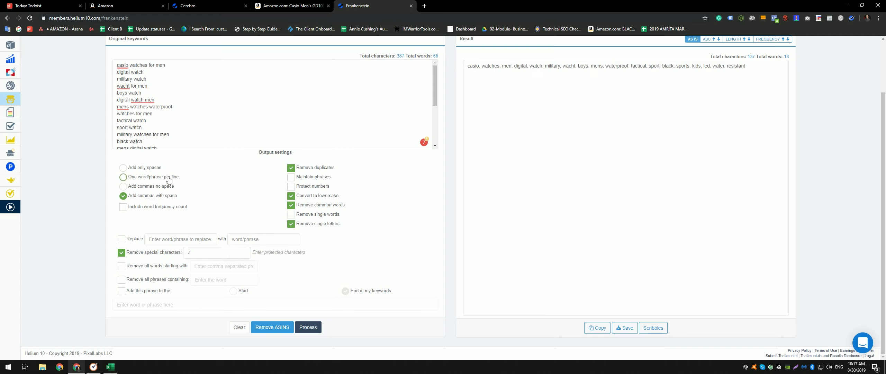
{"action": "left_click", "coordinate": [169, 178]}
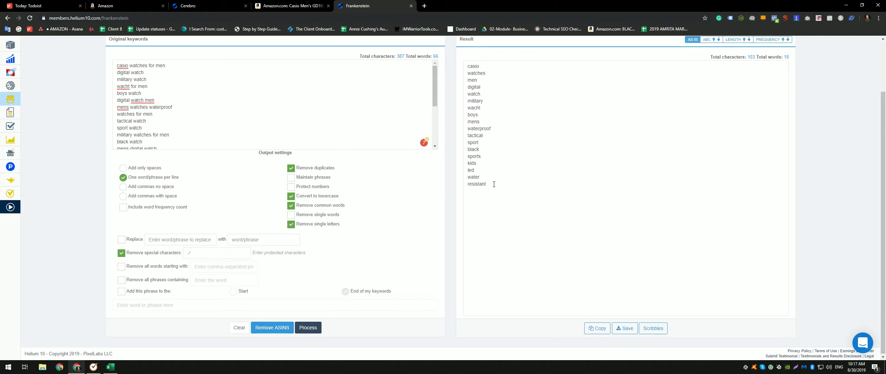
{"action": "scroll", "coordinate": [494, 183], "scroll_direction": "up", "scroll_amount": 1}
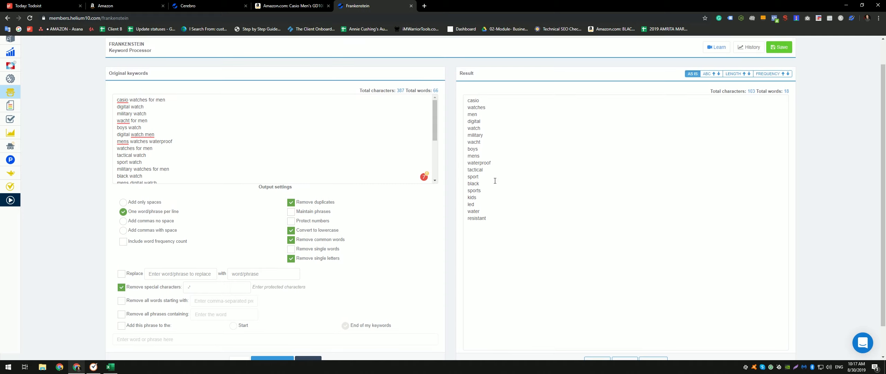
{"action": "left_click", "coordinate": [151, 204]}
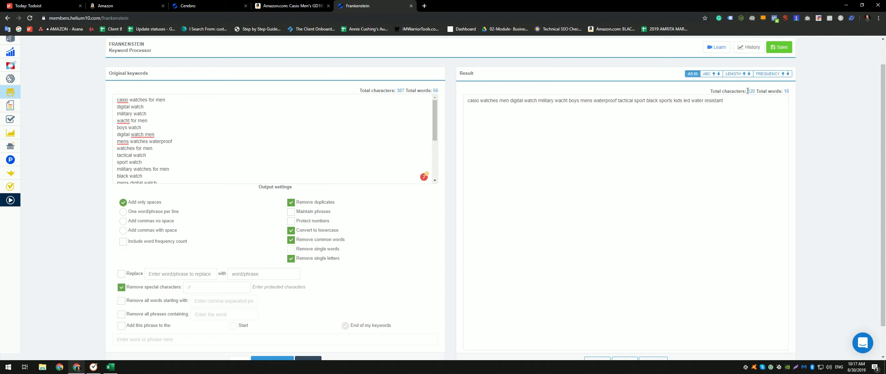
Step: Check the total character count of the processed result and look over the output settings
{"action": "left_click_drag", "start_coordinate": [748, 91], "coordinate": [755, 89]}
{"action": "left_click_drag", "start_coordinate": [790, 92], "coordinate": [759, 90]}
{"action": "left_click", "coordinate": [712, 92]}
{"action": "left_click", "coordinate": [764, 89]}
{"action": "scroll", "coordinate": [414, 252], "scroll_direction": "down", "scroll_amount": 1}
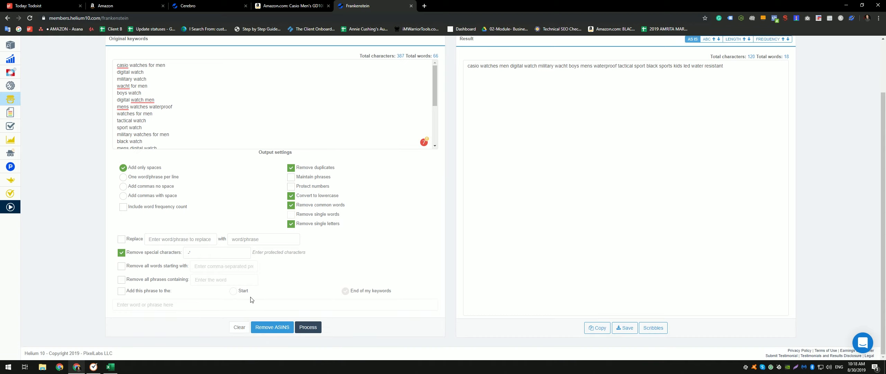
{"action": "scroll", "coordinate": [611, 170], "scroll_direction": "up", "scroll_amount": 2}
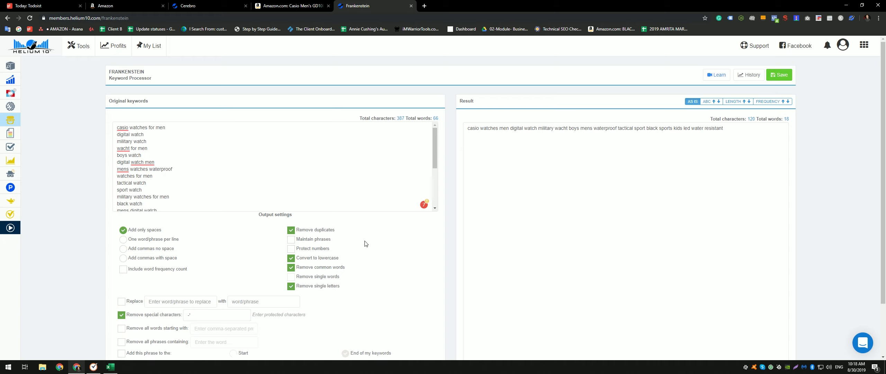
{"action": "scroll", "coordinate": [324, 257], "scroll_direction": "down", "scroll_amount": 2}
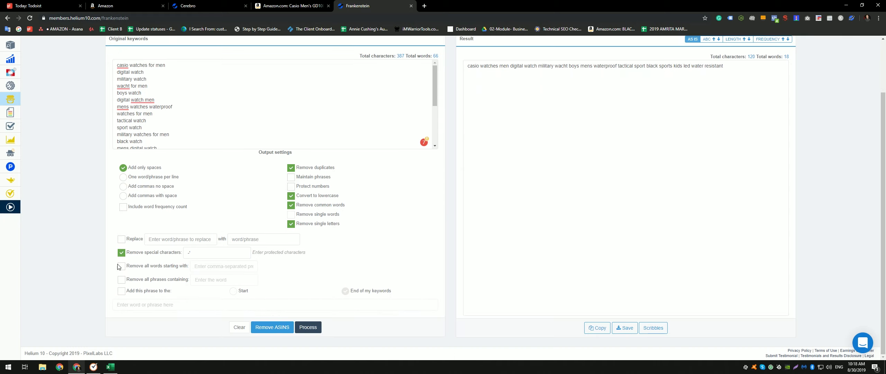
Step: Switch to the Cerebro workbook in Excel and clear the colour filter from the keyword column
{"action": "left_click", "coordinate": [115, 368]}
{"action": "left_click", "coordinate": [197, 88]}
{"action": "left_click", "coordinate": [138, 119]}
{"action": "scroll", "coordinate": [173, 225], "scroll_direction": "up", "scroll_amount": 3}
Step: Colour more relevant keywords down the list red, including "navy seal watch" and "casio watch men"
{"action": "left_click", "coordinate": [117, 191]}
{"action": "key", "text": "Down"}
{"action": "key", "text": "Down"}
{"action": "left_click", "coordinate": [121, 42]}
{"action": "key", "text": "Down"}
{"action": "left_click", "coordinate": [120, 43]}
{"action": "key", "text": "Down"}
{"action": "key", "text": "Down"}
{"action": "key", "text": "Down"}
{"action": "key", "text": "Down"}
{"action": "key", "text": "Down"}
{"action": "key", "text": "Down"}
{"action": "key", "text": "Down"}
{"action": "left_click", "coordinate": [120, 44]}
{"action": "key", "text": "Down"}
{"action": "key", "text": "Down"}
{"action": "key", "text": "Down"}
{"action": "key", "text": "Down"}
{"action": "scroll", "coordinate": [134, 140], "scroll_direction": "down", "scroll_amount": 5}
{"action": "scroll", "coordinate": [134, 141], "scroll_direction": "down", "scroll_amount": 2}
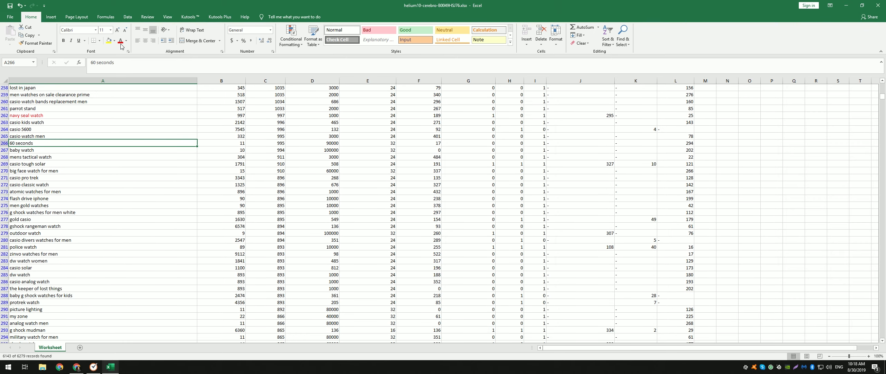
{"action": "key", "text": "Up"}
{"action": "left_click", "coordinate": [122, 42]}
Step: Go through the keywords after "casio watch men" and colour "men's watches" and "tactical watches for men military" red
{"action": "key", "text": "Down"}
{"action": "key", "text": "Down"}
{"action": "key", "text": "Down"}
{"action": "key", "text": "Down"}
{"action": "key", "text": "Down"}
{"action": "key", "text": "Down"}
{"action": "key", "text": "Down"}
{"action": "key", "text": "Down"}
{"action": "key", "text": "Down"}
{"action": "key", "text": "Down"}
{"action": "key", "text": "Down"}
{"action": "key", "text": "Down"}
{"action": "key", "text": "Down"}
{"action": "key", "text": "Down"}
{"action": "key", "text": "Down"}
{"action": "key", "text": "Down"}
{"action": "key", "text": "Down"}
{"action": "key", "text": "Down"}
{"action": "key", "text": "Down"}
{"action": "key", "text": "Down"}
{"action": "key", "text": "Down"}
{"action": "key", "text": "Down"}
{"action": "key", "text": "Down"}
{"action": "key", "text": "Down"}
{"action": "key", "text": "Down"}
{"action": "key", "text": "Down"}
{"action": "key", "text": "Down"}
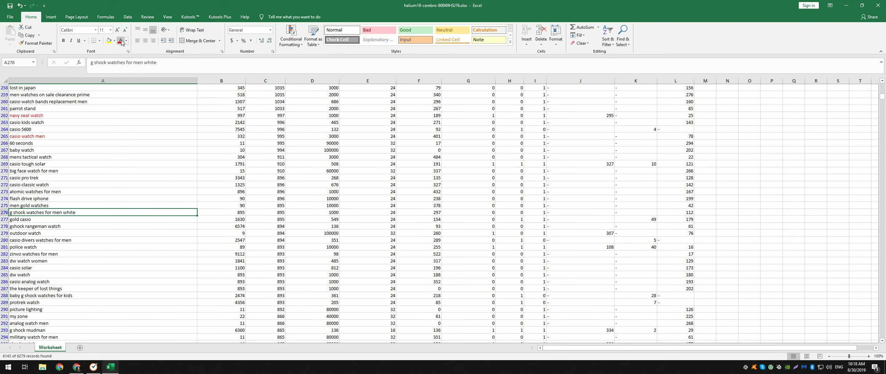
{"action": "scroll", "coordinate": [117, 152], "scroll_direction": "down", "scroll_amount": 5}
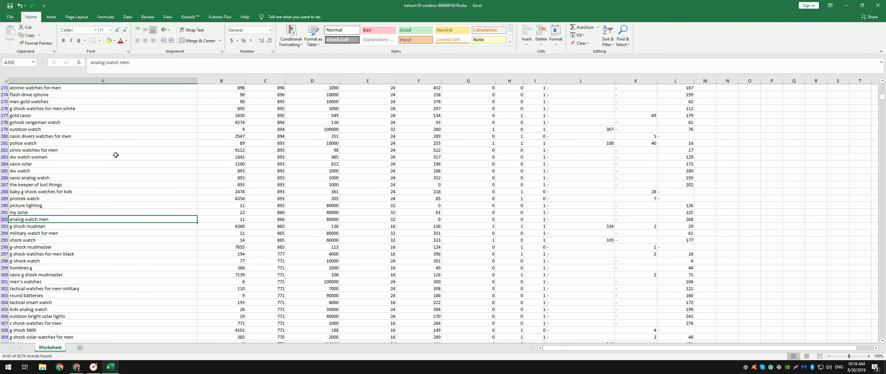
{"action": "key", "text": "Down"}
{"action": "key", "text": "Down"}
{"action": "key", "text": "Down"}
{"action": "key", "text": "Down"}
{"action": "key", "text": "Down"}
{"action": "key", "text": "Down"}
{"action": "key", "text": "Down"}
{"action": "key", "text": "Down"}
{"action": "key", "text": "Down"}
{"action": "key", "text": "Down"}
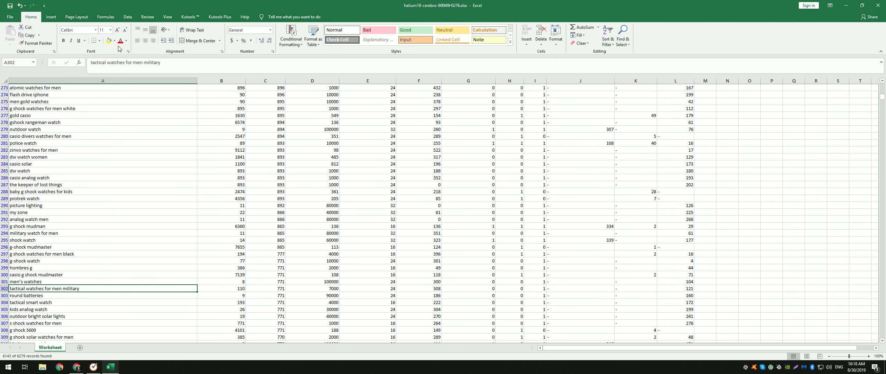
{"action": "key", "text": "Up"}
{"action": "left_click", "coordinate": [121, 41]}
{"action": "key", "text": "Down"}
{"action": "key", "text": "Down"}
{"action": "key", "text": "Up"}
{"action": "left_click", "coordinate": [120, 42]}
Step: Go through the keywords after "tactical watches for men military" and colour "gshock mens watch black" red
{"action": "scroll", "coordinate": [148, 130], "scroll_direction": "down", "scroll_amount": 5}
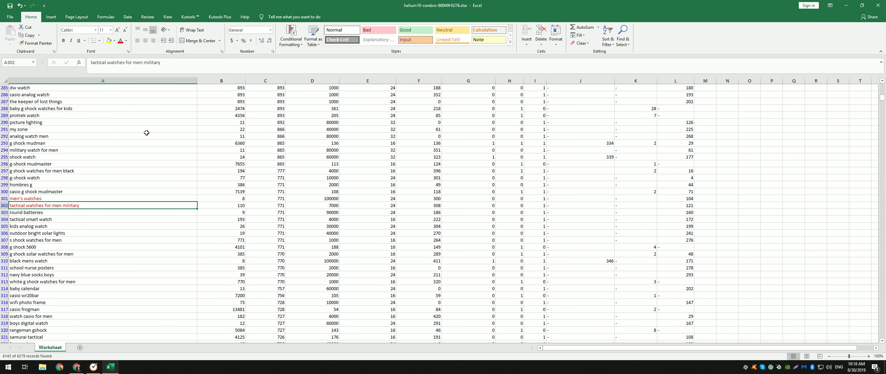
{"action": "key", "text": "Down"}
{"action": "key", "text": "Down"}
{"action": "key", "text": "Down"}
{"action": "key", "text": "Down"}
{"action": "key", "text": "Down"}
{"action": "key", "text": "Down"}
{"action": "key", "text": "Down"}
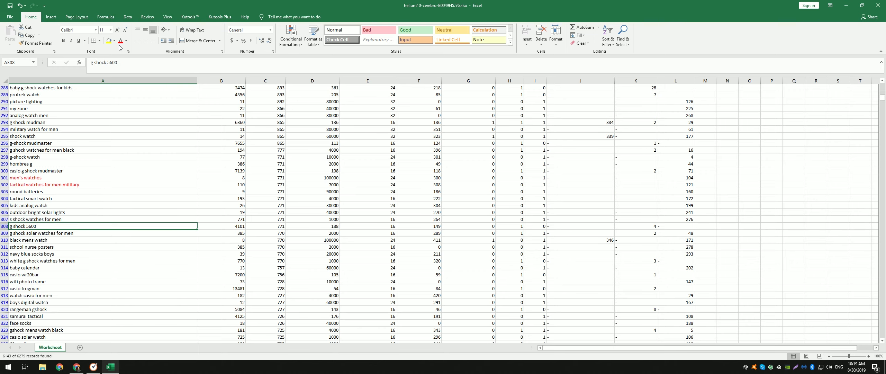
{"action": "key", "text": "Down"}
{"action": "key", "text": "Down"}
{"action": "key", "text": "Down"}
{"action": "key", "text": "Down"}
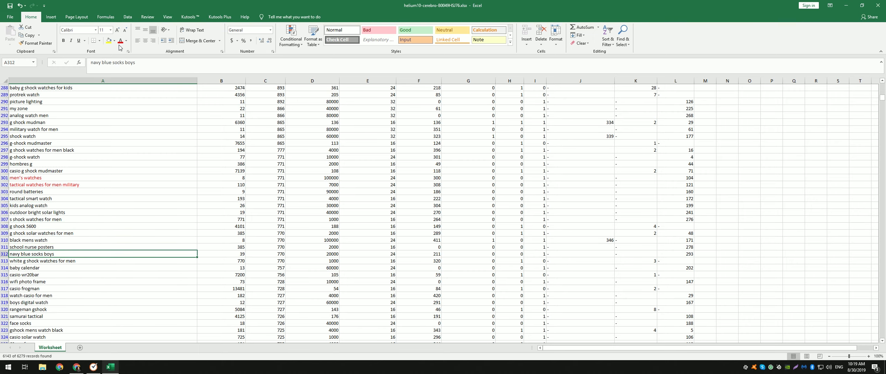
{"action": "scroll", "coordinate": [104, 175], "scroll_direction": "down", "scroll_amount": 4}
{"action": "key", "text": "Down"}
{"action": "key", "text": "Down"}
{"action": "key", "text": "Down"}
{"action": "key", "text": "Down"}
{"action": "key", "text": "Down"}
{"action": "key", "text": "Down"}
{"action": "key", "text": "Down"}
{"action": "key", "text": "Down"}
{"action": "key", "text": "Down"}
{"action": "key", "text": "Down"}
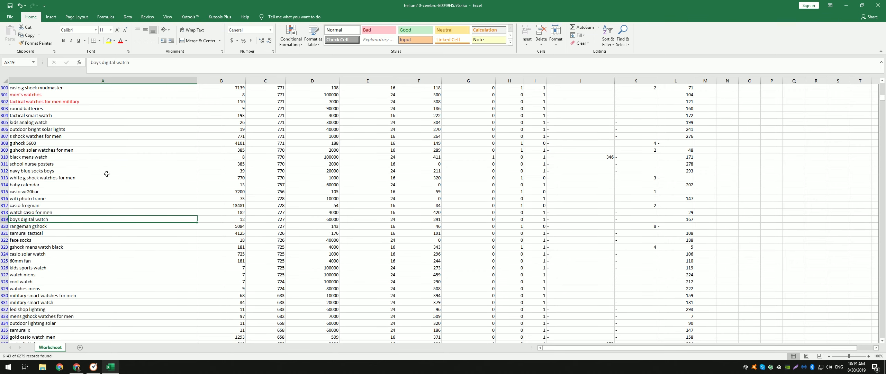
{"action": "left_click", "coordinate": [120, 40]}
Step: Colour the keywords "watches mens" and "military smart watches for men" red
{"action": "key", "text": "Down"}
{"action": "key", "text": "Down"}
{"action": "key", "text": "Down"}
{"action": "key", "text": "Down"}
{"action": "key", "text": "Down"}
{"action": "key", "text": "Down"}
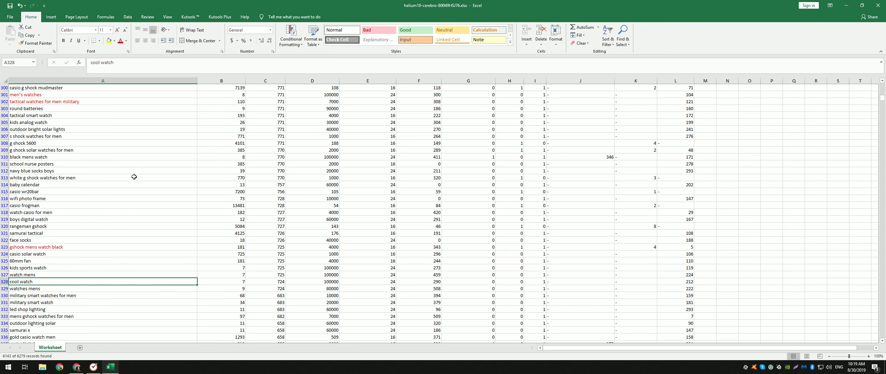
{"action": "key", "text": "Down"}
{"action": "left_click", "coordinate": [120, 41]}
{"action": "key", "text": "Down"}
{"action": "key", "text": "Down"}
{"action": "key", "text": "Down"}
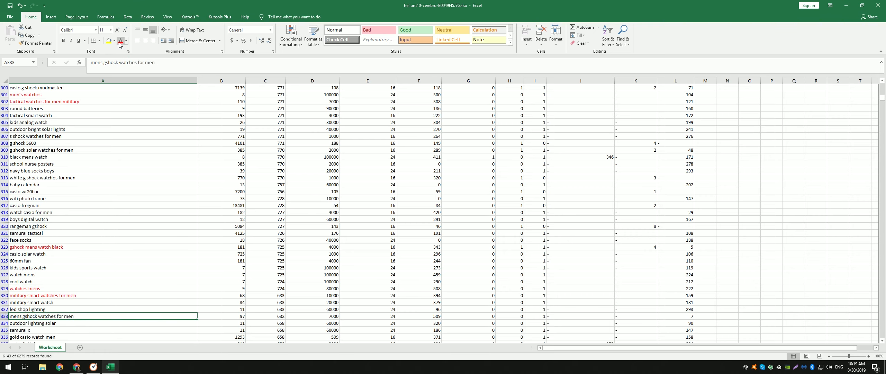
Step: Colour "mens gshock watches for men", "casio digital", "watch black" and "g shock black" red
{"action": "scroll", "coordinate": [130, 195], "scroll_direction": "down", "scroll_amount": 10}
{"action": "left_click", "coordinate": [120, 40]}
{"action": "key", "text": "Down"}
{"action": "key", "text": "Down"}
{"action": "key", "text": "Down"}
{"action": "key", "text": "Down"}
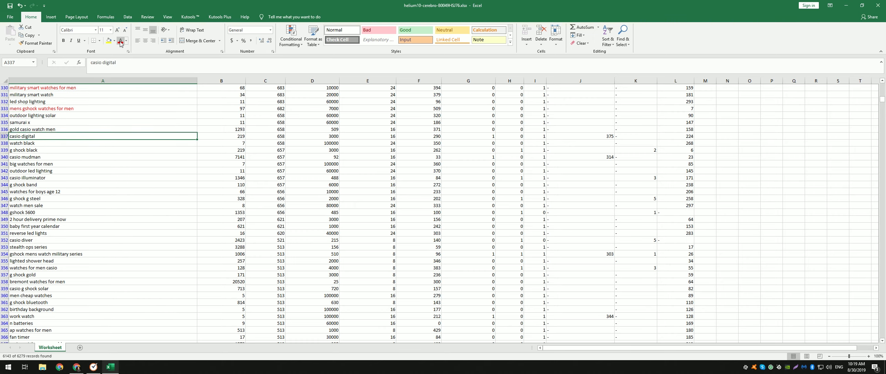
{"action": "left_click", "coordinate": [121, 41]}
{"action": "key", "text": "Down"}
{"action": "left_click", "coordinate": [120, 40]}
{"action": "key", "text": "Down"}
{"action": "left_click", "coordinate": [120, 40]}
Step: Review the keywords from "casio mudman" down to "fan timer" for relevance to the G-Shock listing
{"action": "key", "text": "Down"}
{"action": "key", "text": "Down"}
{"action": "key", "text": "Down"}
{"action": "key", "text": "Down"}
{"action": "key", "text": "Down"}
{"action": "key", "text": "Down"}
{"action": "key", "text": "Down"}
{"action": "key", "text": "Down"}
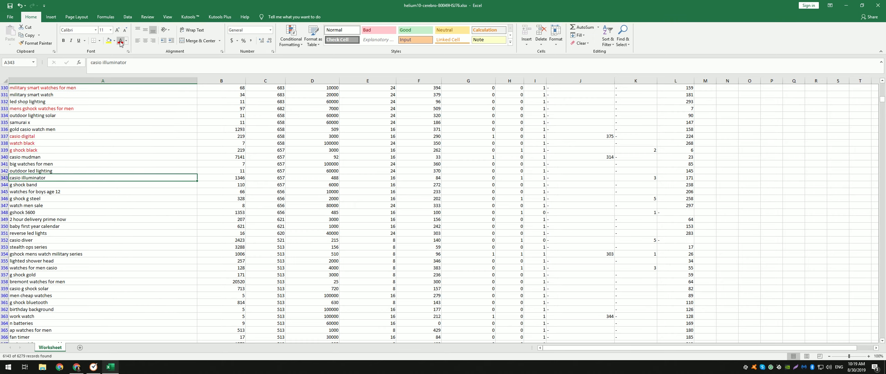
{"action": "key", "text": "Down"}
{"action": "key", "text": "Down"}
{"action": "key", "text": "Down"}
{"action": "key", "text": "Down"}
{"action": "key", "text": "Down"}
{"action": "key", "text": "Down"}
{"action": "key", "text": "Down"}
{"action": "key", "text": "Down"}
{"action": "key", "text": "Down"}
{"action": "key", "text": "Down"}
{"action": "key", "text": "Down"}
{"action": "key", "text": "Down"}
{"action": "key", "text": "Down"}
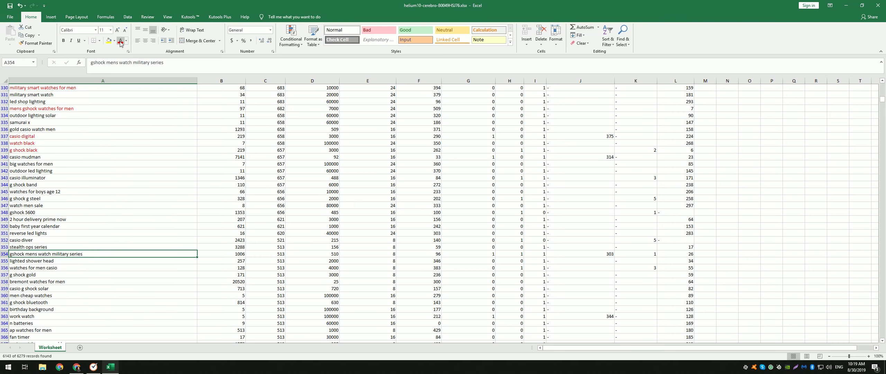
{"action": "key", "text": "Down"}
{"action": "key", "text": "Down"}
{"action": "key", "text": "Down"}
{"action": "key", "text": "Down"}
{"action": "key", "text": "Down"}
{"action": "key", "text": "Down"}
{"action": "scroll", "coordinate": [129, 165], "scroll_direction": "down", "scroll_amount": 8}
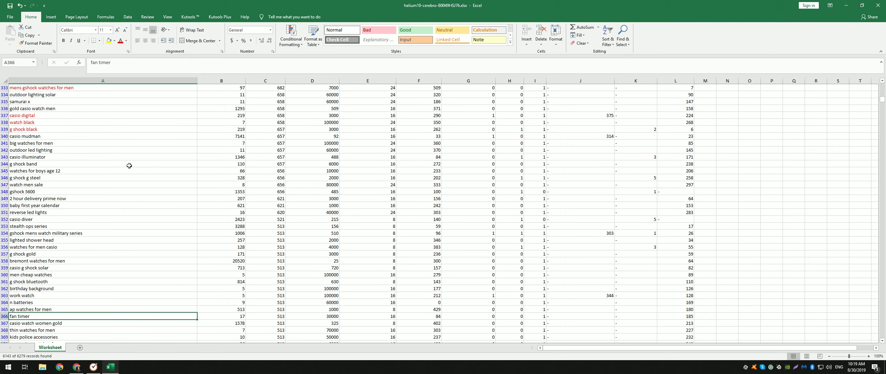
Step: Go through the keywords after "fan timer" and colour "digital watch for men" red
{"action": "key", "text": "Down"}
{"action": "key", "text": "Down"}
{"action": "key", "text": "Down"}
{"action": "key", "text": "Down"}
{"action": "key", "text": "Down"}
{"action": "key", "text": "Down"}
{"action": "key", "text": "Down"}
{"action": "key", "text": "Down"}
{"action": "key", "text": "Down"}
{"action": "key", "text": "Down"}
{"action": "key", "text": "Down"}
{"action": "key", "text": "Down"}
{"action": "key", "text": "Down"}
{"action": "key", "text": "Down"}
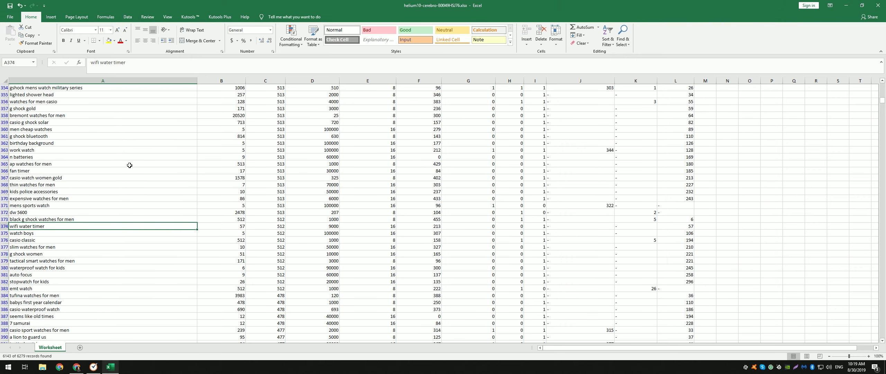
{"action": "key", "text": "Down"}
{"action": "key", "text": "Down"}
{"action": "key", "text": "Down"}
{"action": "key", "text": "Down"}
{"action": "key", "text": "Down"}
{"action": "key", "text": "Down"}
{"action": "key", "text": "Down"}
{"action": "key", "text": "Down"}
{"action": "key", "text": "Down"}
{"action": "key", "text": "Down"}
{"action": "key", "text": "Down"}
{"action": "scroll", "coordinate": [130, 167], "scroll_direction": "down", "scroll_amount": 6}
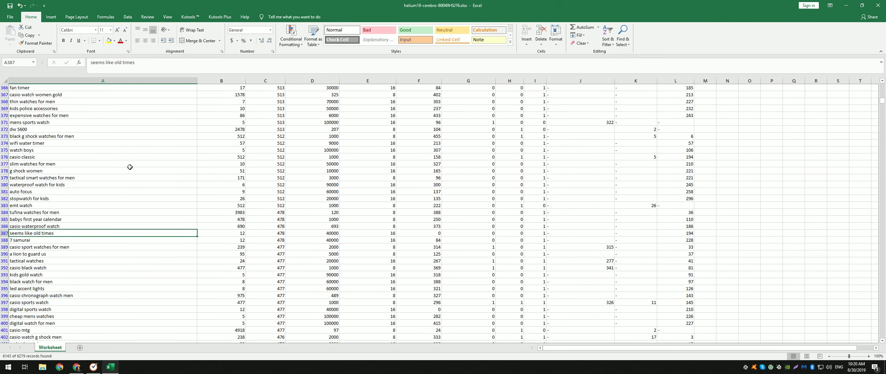
{"action": "key", "text": "Down"}
{"action": "key", "text": "Down"}
{"action": "key", "text": "Down"}
{"action": "key", "text": "Down"}
{"action": "key", "text": "Down"}
{"action": "key", "text": "Down"}
{"action": "key", "text": "Down"}
{"action": "key", "text": "Down"}
{"action": "key", "text": "Down"}
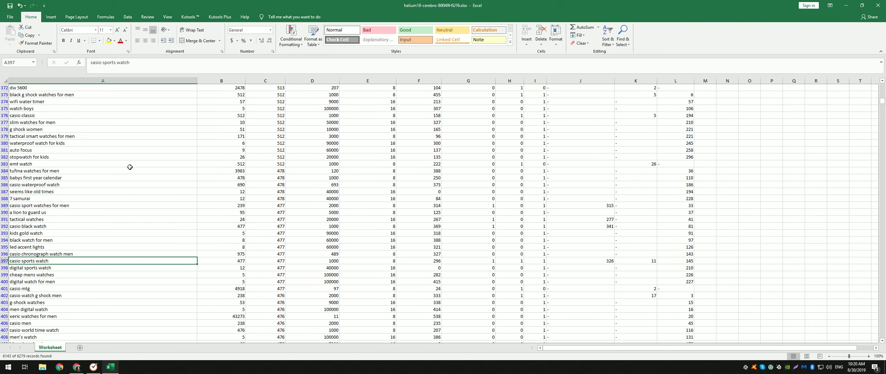
{"action": "left_click", "coordinate": [121, 41]}
Step: Go through the keywords after "digital watch for men" and colour "men's watch" red
{"action": "key", "text": "Down"}
{"action": "key", "text": "Down"}
{"action": "key", "text": "Down"}
{"action": "key", "text": "Down"}
{"action": "key", "text": "Down"}
{"action": "scroll", "coordinate": [130, 159], "scroll_direction": "down", "scroll_amount": 3}
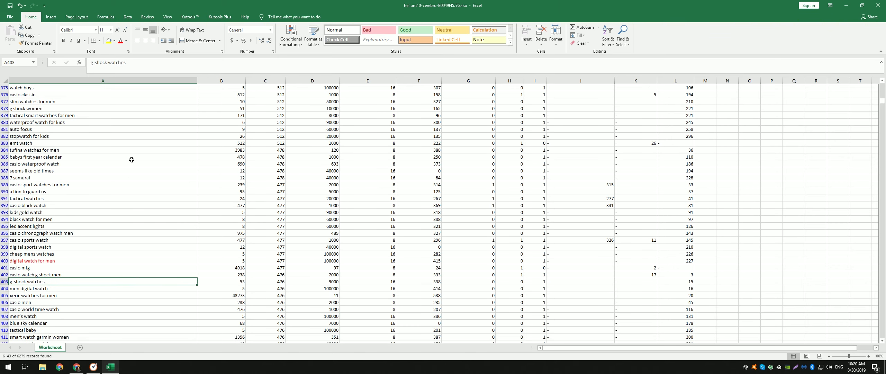
{"action": "scroll", "coordinate": [132, 160], "scroll_direction": "down", "scroll_amount": 1}
{"action": "key", "text": "Down"}
{"action": "key", "text": "Down"}
{"action": "key", "text": "Down"}
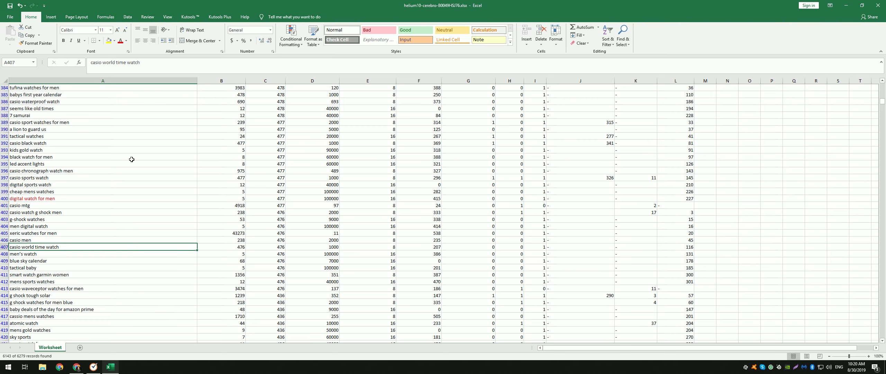
{"action": "left_click", "coordinate": [120, 41]}
Step: Go through the keywords after "men's watch" and colour "sport watch for men" red
{"action": "scroll", "coordinate": [129, 173], "scroll_direction": "down", "scroll_amount": 3}
{"action": "key", "text": "Down"}
{"action": "key", "text": "Down"}
{"action": "key", "text": "Down"}
{"action": "key", "text": "Down"}
{"action": "key", "text": "Down"}
{"action": "key", "text": "Down"}
{"action": "key", "text": "Down"}
{"action": "key", "text": "Down"}
{"action": "key", "text": "Down"}
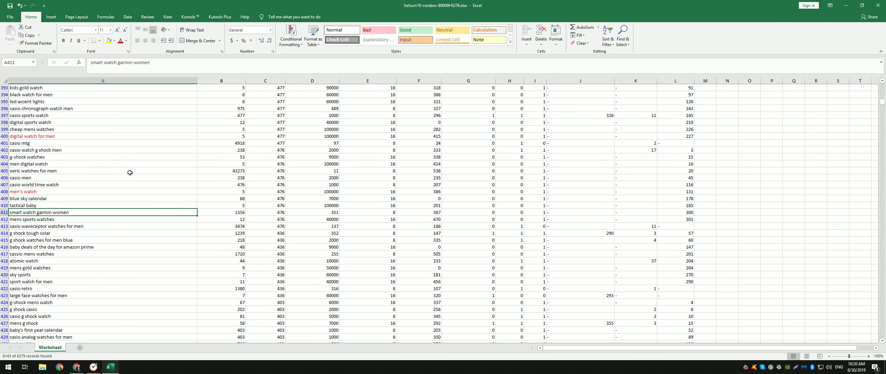
{"action": "key", "text": "Down"}
{"action": "key", "text": "Down"}
{"action": "key", "text": "Down"}
{"action": "key", "text": "Down"}
{"action": "left_click", "coordinate": [121, 40]}
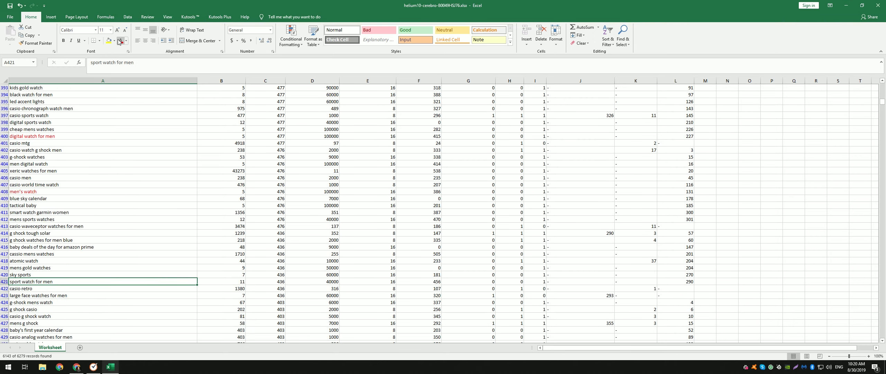
Step: Colour "g shock military watches for men", "g schock watches men" and "casio g-shock watches for men" red
{"action": "scroll", "coordinate": [138, 151], "scroll_direction": "down", "scroll_amount": 8}
{"action": "key", "text": "Down"}
{"action": "key", "text": "Down"}
{"action": "key", "text": "Down"}
{"action": "key", "text": "Down"}
{"action": "key", "text": "Down"}
{"action": "key", "text": "Down"}
{"action": "key", "text": "Down"}
{"action": "key", "text": "Down"}
{"action": "key", "text": "Down"}
{"action": "key", "text": "Down"}
{"action": "key", "text": "Down"}
{"action": "key", "text": "Down"}
{"action": "key", "text": "Down"}
{"action": "left_click", "coordinate": [121, 40]}
{"action": "key", "text": "Down"}
{"action": "left_click", "coordinate": [120, 41]}
{"action": "key", "text": "Down"}
{"action": "key", "text": "Down"}
{"action": "left_click", "coordinate": [120, 40]}
Step: Go through the keywords after "casio g-shock watches for men" and colour "men's digital watch" red
{"action": "key", "text": "Down"}
{"action": "key", "text": "Down"}
{"action": "key", "text": "Down"}
{"action": "key", "text": "Down"}
{"action": "key", "text": "Down"}
{"action": "key", "text": "Down"}
{"action": "key", "text": "Down"}
{"action": "key", "text": "Down"}
{"action": "key", "text": "Down"}
{"action": "key", "text": "Down"}
{"action": "key", "text": "Down"}
{"action": "key", "text": "Down"}
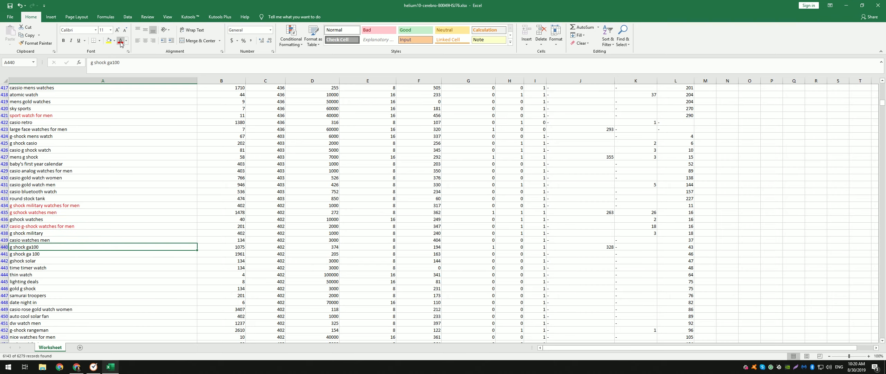
{"action": "key", "text": "Down"}
{"action": "key", "text": "Down"}
{"action": "key", "text": "Down"}
{"action": "key", "text": "Down"}
{"action": "key", "text": "Down"}
{"action": "key", "text": "Down"}
{"action": "scroll", "coordinate": [190, 172], "scroll_direction": "down", "scroll_amount": 11}
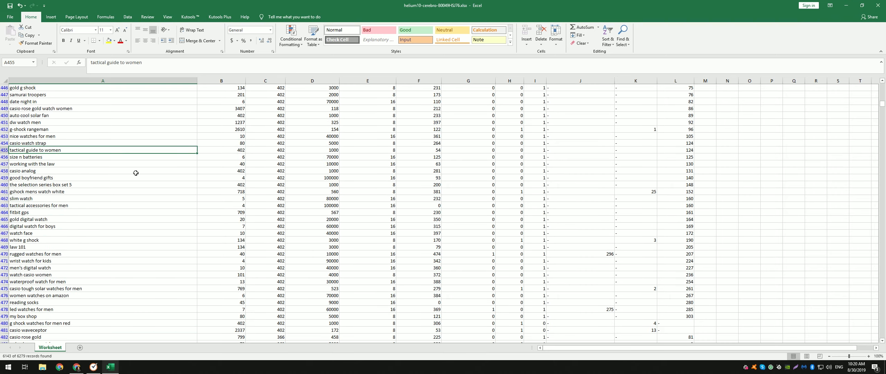
{"action": "key", "text": "Down"}
{"action": "key", "text": "Down"}
{"action": "key", "text": "Down"}
{"action": "key", "text": "Down"}
{"action": "key", "text": "Down"}
{"action": "key", "text": "Down"}
{"action": "key", "text": "Down"}
{"action": "key", "text": "Down"}
{"action": "key", "text": "Down"}
{"action": "key", "text": "Down"}
{"action": "key", "text": "Down"}
{"action": "key", "text": "Down"}
{"action": "key", "text": "Down"}
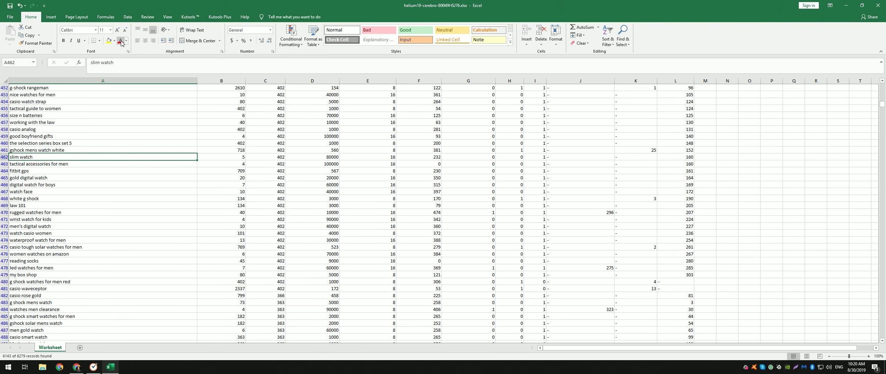
{"action": "key", "text": "Down"}
{"action": "key", "text": "Down"}
{"action": "key", "text": "Down"}
{"action": "key", "text": "Down"}
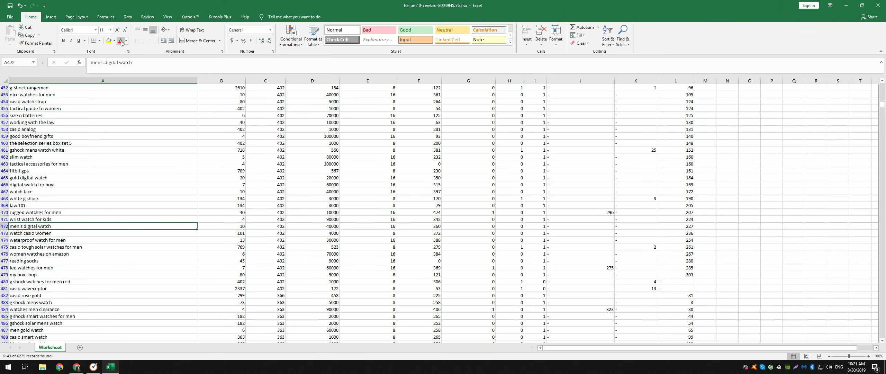
{"action": "left_click", "coordinate": [121, 40]}
Step: Go through the keywords after "men's digital watch" and colour "g shock mens watch" red
{"action": "key", "text": "Down"}
{"action": "key", "text": "Down"}
{"action": "key", "text": "Down"}
{"action": "key", "text": "Down"}
{"action": "key", "text": "Down"}
{"action": "key", "text": "Down"}
{"action": "key", "text": "Down"}
{"action": "key", "text": "Down"}
{"action": "key", "text": "Down"}
{"action": "key", "text": "Down"}
{"action": "key", "text": "Down"}
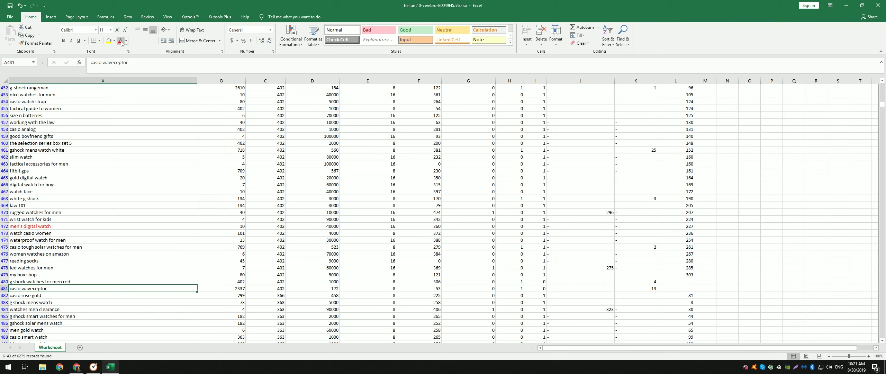
{"action": "left_click", "coordinate": [121, 40]}
Step: Examine the keywords below "g shock mens watch" down to "g shock metal" for further relevant phrases
{"action": "key", "text": "Down"}
{"action": "key", "text": "Down"}
{"action": "key", "text": "Down"}
{"action": "scroll", "coordinate": [123, 178], "scroll_direction": "down", "scroll_amount": 11}
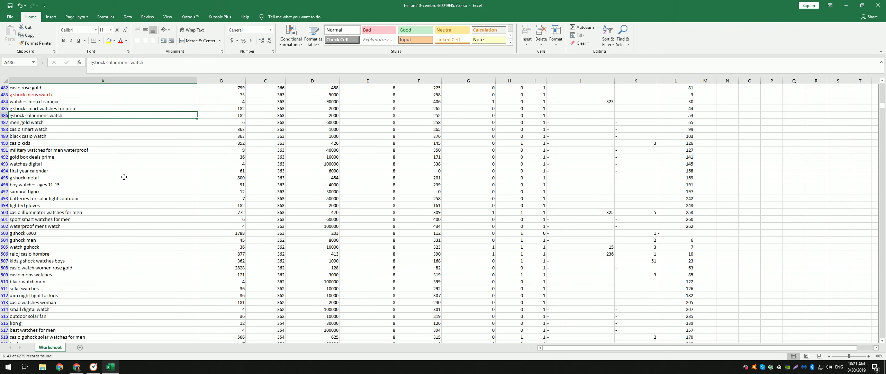
{"action": "key", "text": "Down"}
{"action": "key", "text": "Down"}
{"action": "key", "text": "Down"}
{"action": "key", "text": "Down"}
{"action": "key", "text": "Down"}
{"action": "key", "text": "Down"}
{"action": "key", "text": "Down"}
{"action": "key", "text": "Down"}
{"action": "key", "text": "Down"}
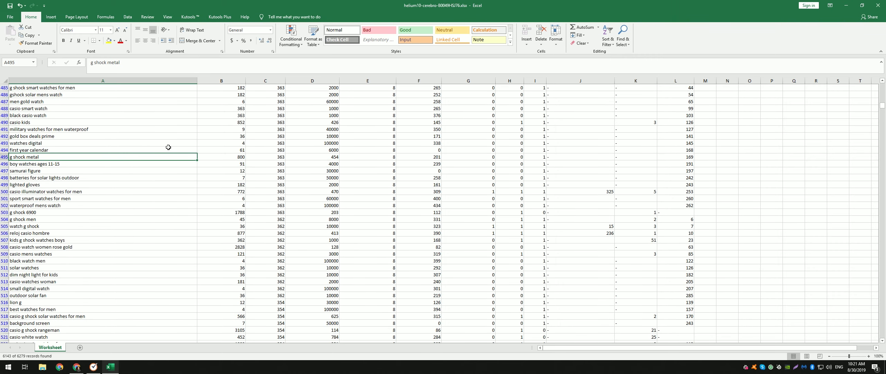
Step: Filter the Phrase column by the red font colour
{"action": "scroll", "coordinate": [168, 147], "scroll_direction": "up", "scroll_amount": 5}
{"action": "left_click_drag", "start_coordinate": [883, 108], "coordinate": [882, 86]}
{"action": "left_click", "coordinate": [193, 88]}
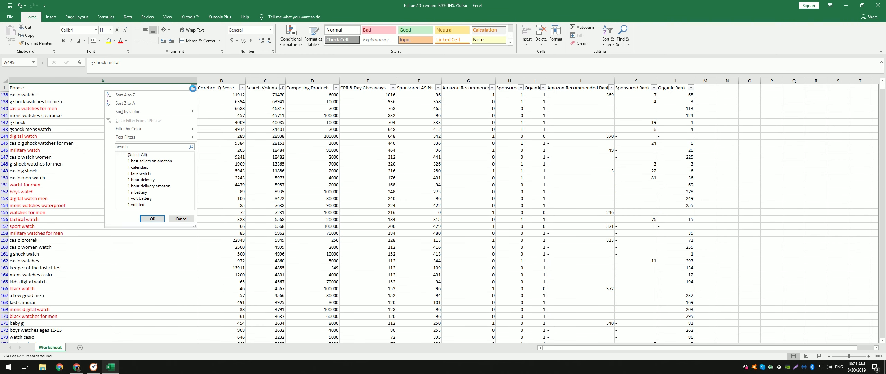
{"action": "mouse_move", "coordinate": [186, 142]}
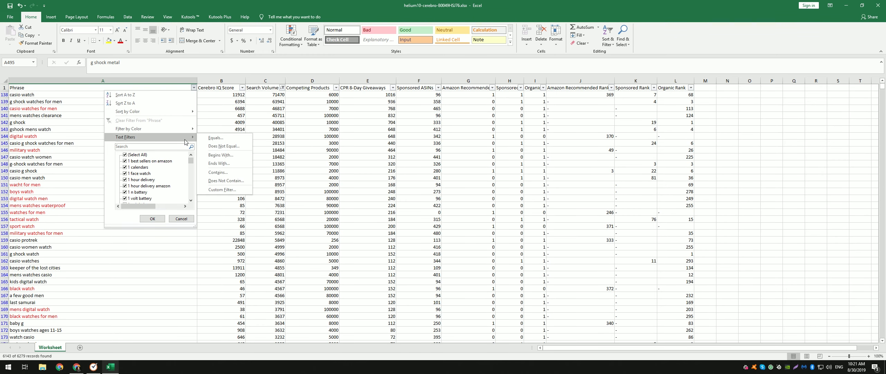
{"action": "mouse_move", "coordinate": [187, 128]}
{"action": "left_click", "coordinate": [211, 135]}
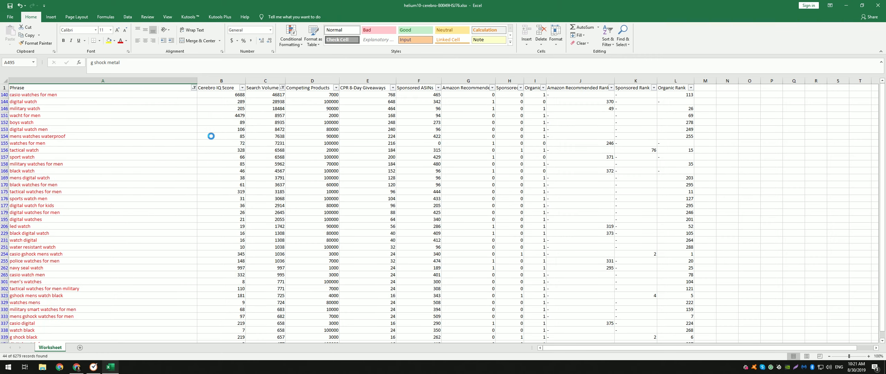
Step: Copy all filtered red phrases in the Phrase column, starting from "casio watches for men"
{"action": "left_click", "coordinate": [142, 94]}
{"action": "scroll", "coordinate": [179, 227], "scroll_direction": "down", "scroll_amount": 5}
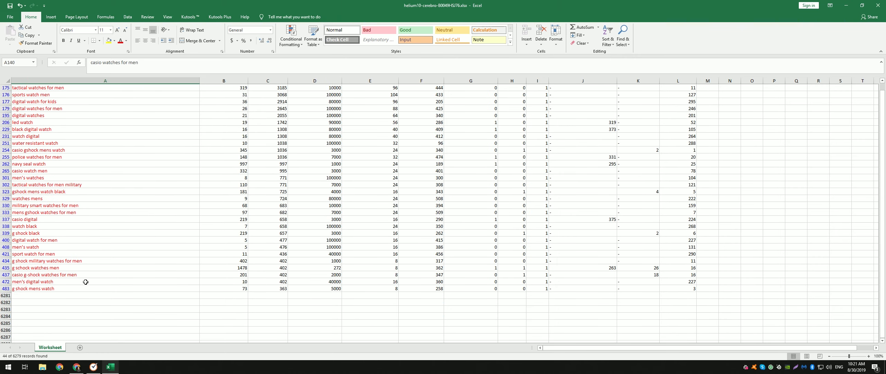
{"action": "key", "text": "ctrl+shift+Down"}
{"action": "key", "text": "ctrl+c"}
{"action": "scroll", "coordinate": [106, 253], "scroll_direction": "up", "scroll_amount": 5}
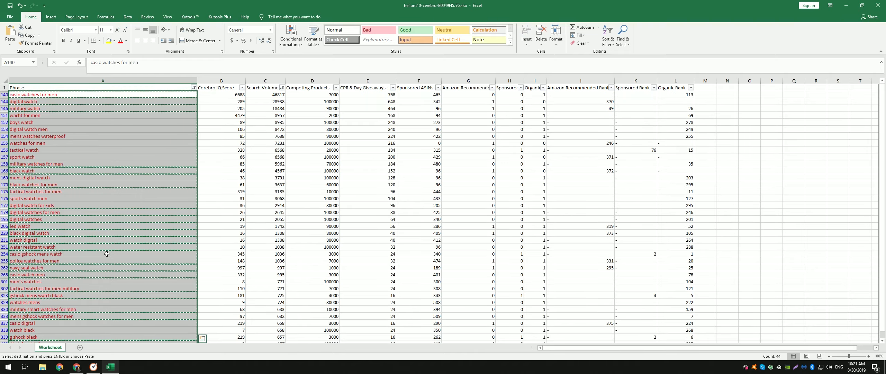
Step: Switch to Frankenstein in the browser, replace the original keywords with the copied phrases and process them
{"action": "key", "text": "alt+Tab"}
{"action": "left_click", "coordinate": [217, 105]}
{"action": "key", "text": "ctrl+a"}
{"action": "key", "text": "ctrl+v"}
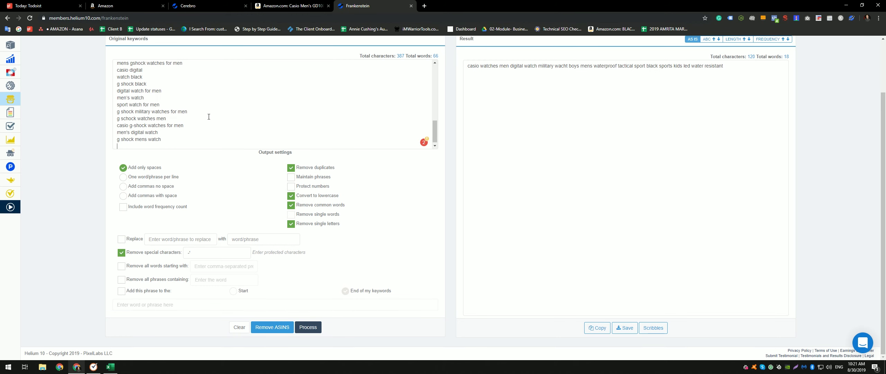
{"action": "scroll", "coordinate": [355, 170], "scroll_direction": "up", "scroll_amount": 1}
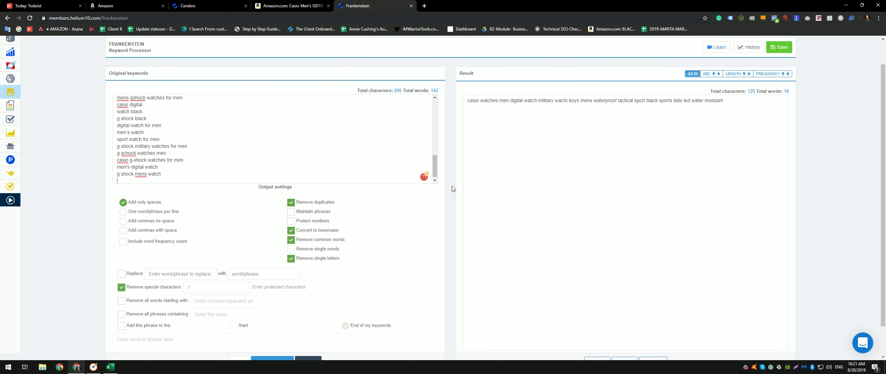
{"action": "scroll", "coordinate": [366, 171], "scroll_direction": "down", "scroll_amount": 1}
{"action": "left_click", "coordinate": [308, 327]}
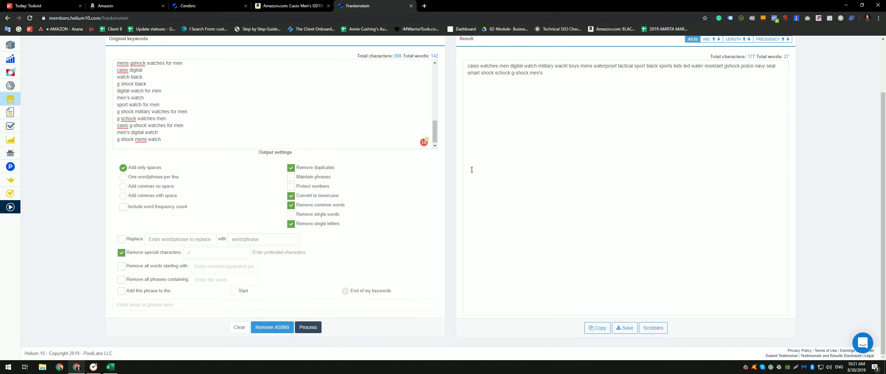
Step: Examine the processed word list in the result, checking the word "wacht"
{"action": "scroll", "coordinate": [469, 173], "scroll_direction": "up", "scroll_amount": 2}
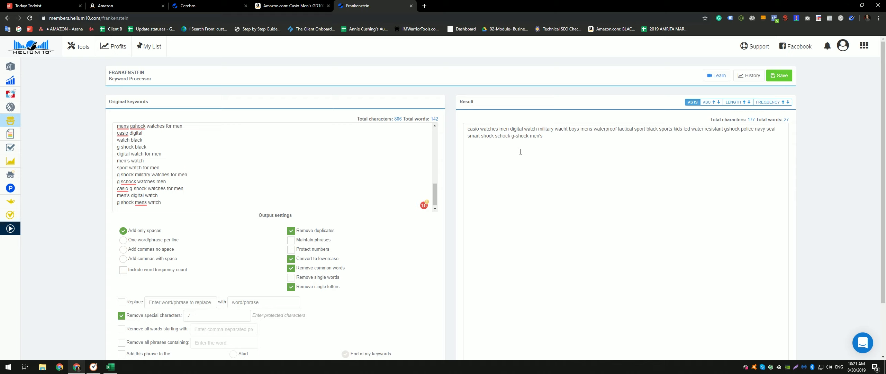
{"action": "scroll", "coordinate": [315, 185], "scroll_direction": "down", "scroll_amount": 1}
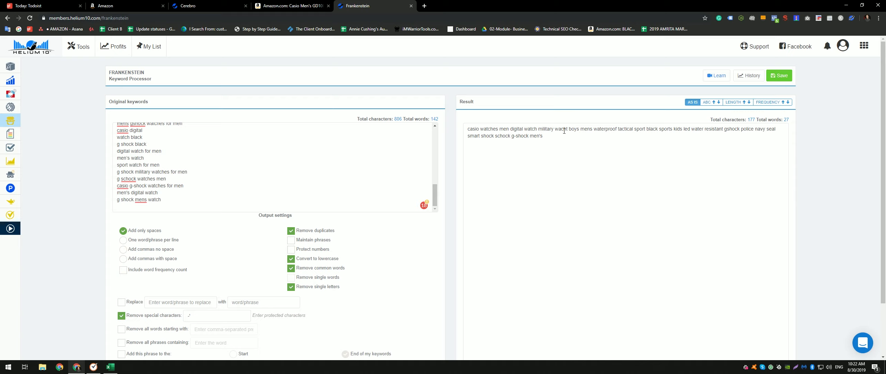
{"action": "double_click", "coordinate": [562, 130]}
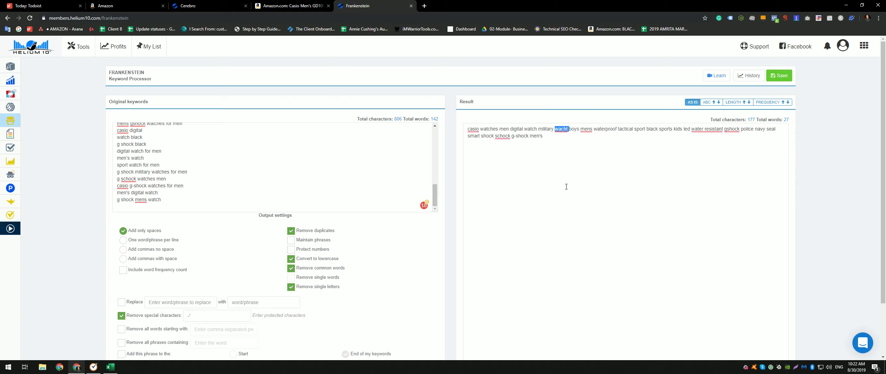
{"action": "left_click", "coordinate": [568, 158]}
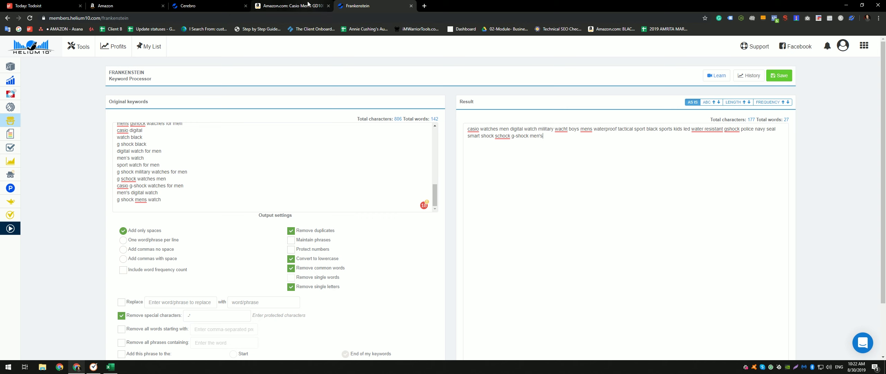
Step: Copy the Amazon listing title from "Casio Men's" through "Digital Sport" and append it to Frankenstein's original keywords
{"action": "left_click", "coordinate": [306, 6]}
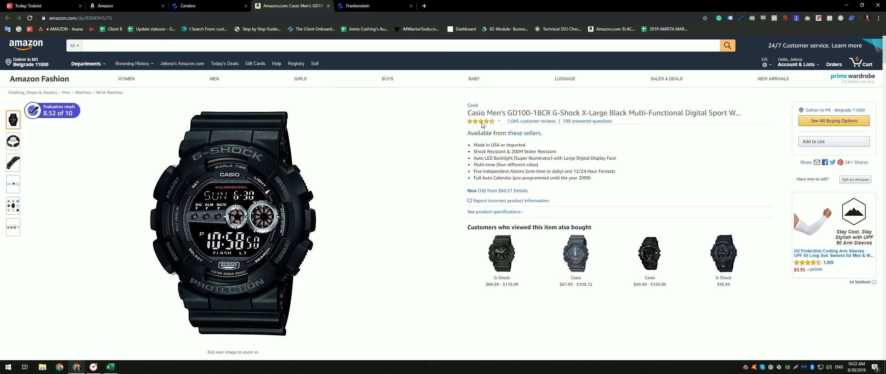
{"action": "left_click_drag", "start_coordinate": [468, 113], "coordinate": [731, 111]}
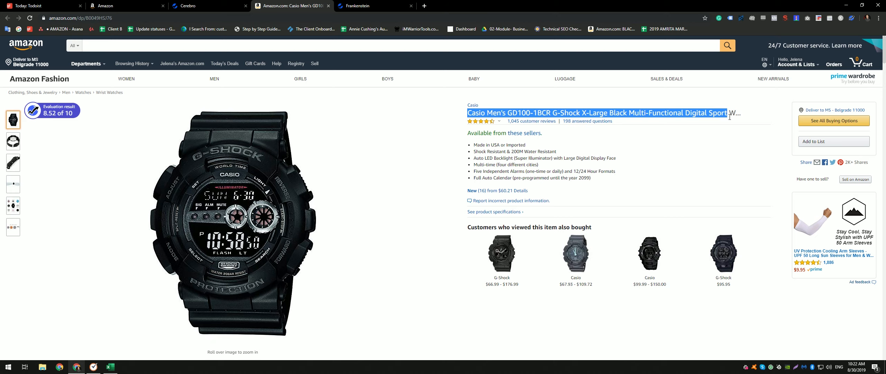
{"action": "left_click", "coordinate": [731, 132]}
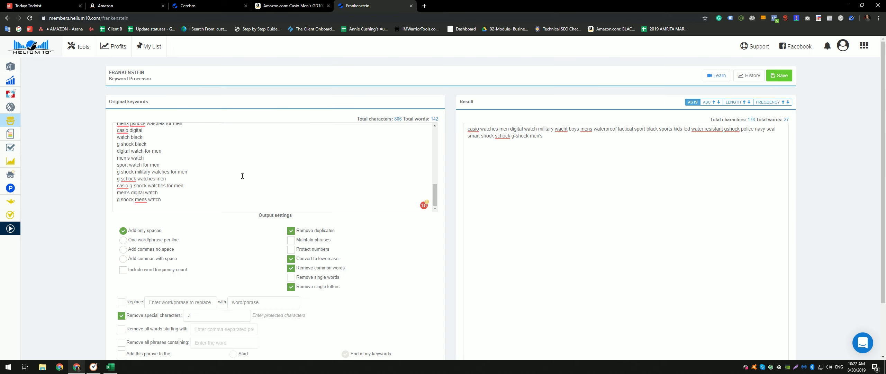
{"action": "scroll", "coordinate": [244, 170], "scroll_direction": "down", "scroll_amount": 3}
{"action": "left_click", "coordinate": [204, 142]}
{"action": "key", "text": "ctrl+v"}
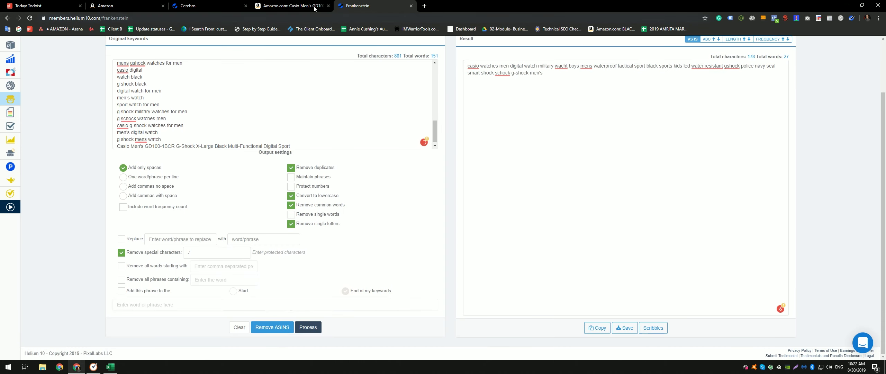
Step: Copy the listing's bullet points, from "Made in USA or Imported" to "Full Auto Calendar", and append them to Frankenstein's original keywords
{"action": "left_click", "coordinate": [319, 6]}
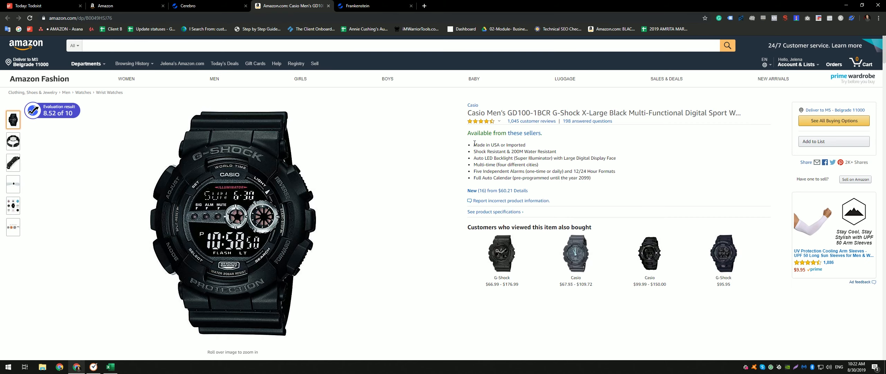
{"action": "left_click_drag", "start_coordinate": [478, 147], "coordinate": [606, 178]}
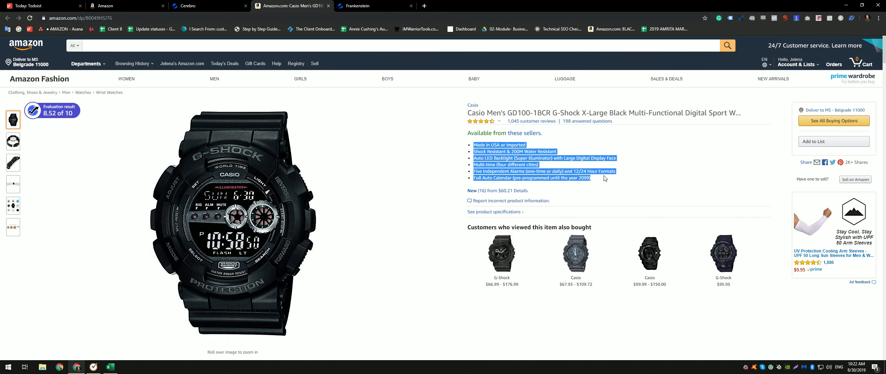
{"action": "left_click", "coordinate": [358, 5]}
{"action": "left_click", "coordinate": [312, 137]}
{"action": "key", "text": "ctrl+v"}
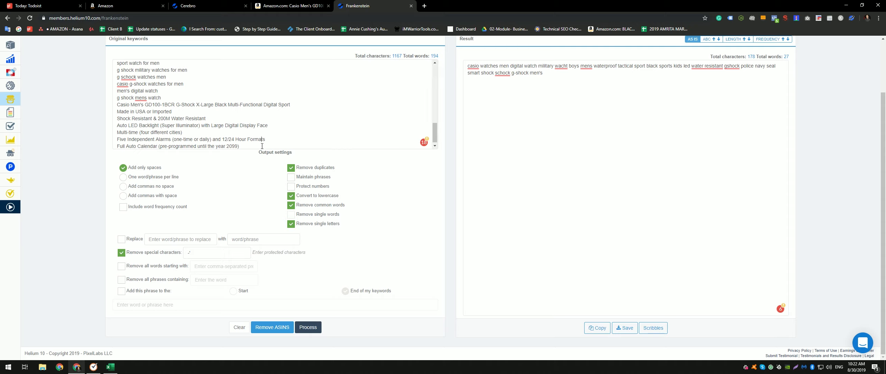
{"action": "scroll", "coordinate": [262, 145], "scroll_direction": "down", "scroll_amount": 1}
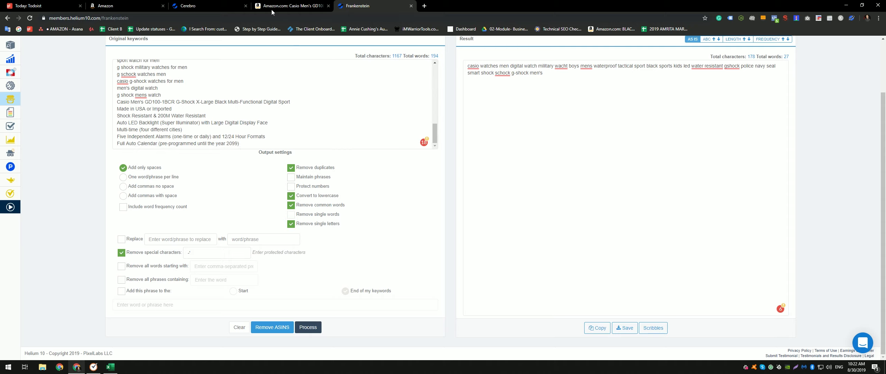
Step: Look further down the Amazon listing page for more product text and return to Frankenstein
{"action": "left_click", "coordinate": [282, 6]}
{"action": "scroll", "coordinate": [396, 153], "scroll_direction": "down", "scroll_amount": 15}
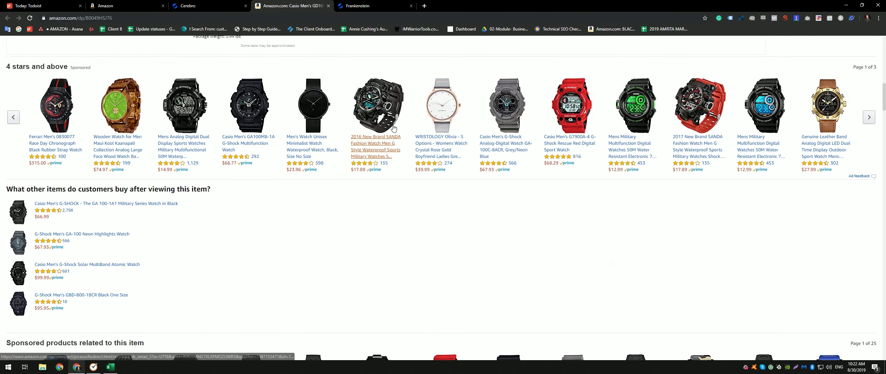
{"action": "scroll", "coordinate": [395, 100], "scroll_direction": "up", "scroll_amount": 10}
{"action": "key", "text": "ctrl+Tab"}
Step: Process the original keywords again with the listing title and bullet points included
{"action": "scroll", "coordinate": [306, 295], "scroll_direction": "up", "scroll_amount": 2}
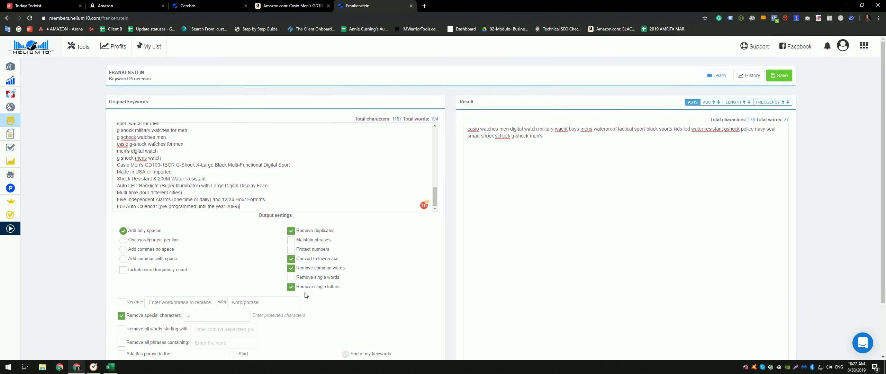
{"action": "scroll", "coordinate": [306, 295], "scroll_direction": "down", "scroll_amount": 2}
{"action": "left_click", "coordinate": [305, 325]}
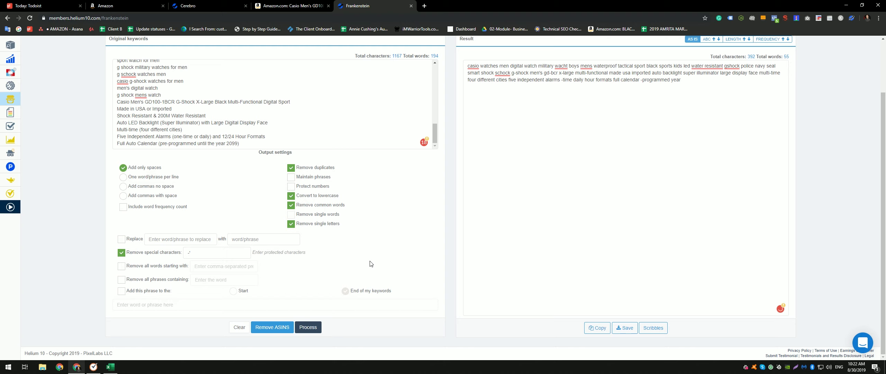
Step: Delete "(pre-programmed until the year 2099)", "(one-time or daily)" and "(four different cities)" from the bullet points in the original keywords
{"action": "scroll", "coordinate": [388, 255], "scroll_direction": "up", "scroll_amount": 2}
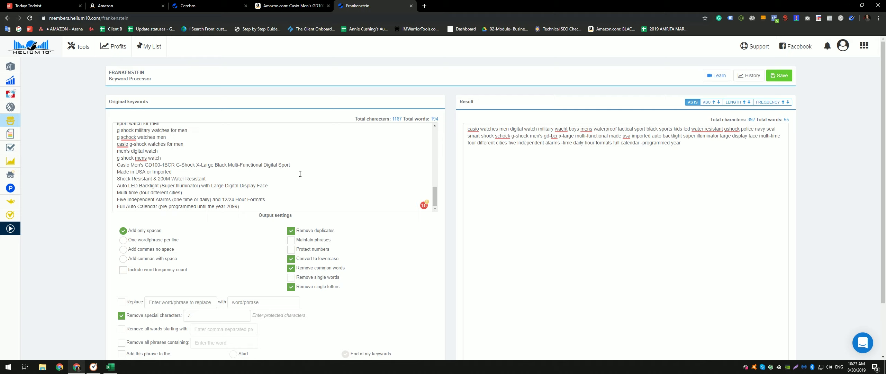
{"action": "scroll", "coordinate": [298, 174], "scroll_direction": "down", "scroll_amount": 1}
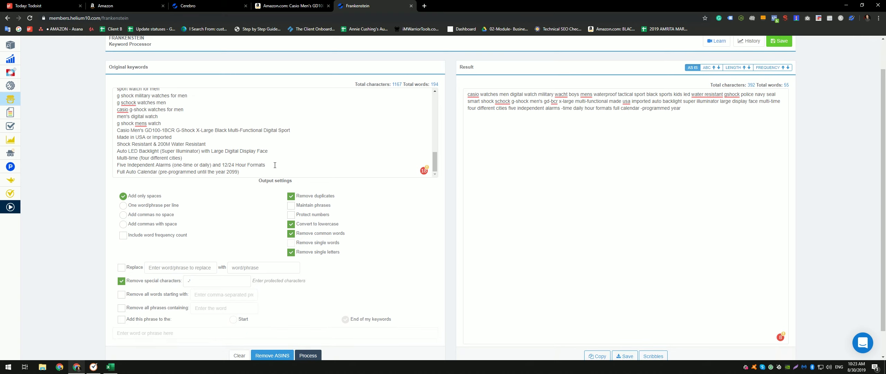
{"action": "scroll", "coordinate": [271, 166], "scroll_direction": "up", "scroll_amount": 2}
{"action": "scroll", "coordinate": [270, 166], "scroll_direction": "down", "scroll_amount": 2}
{"action": "left_click_drag", "start_coordinate": [240, 171], "coordinate": [159, 172]}
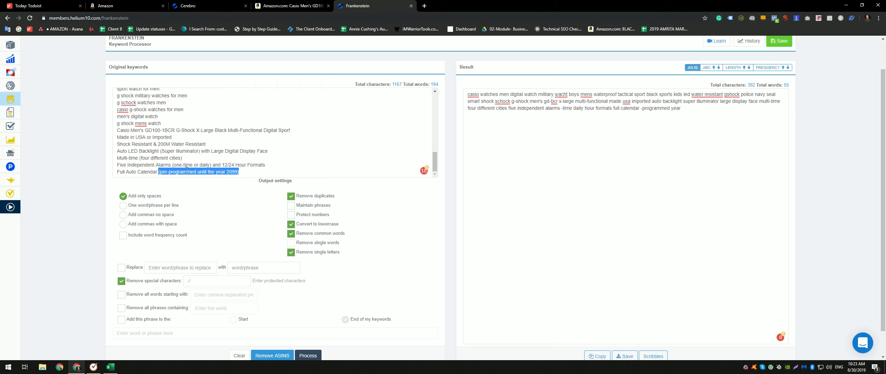
{"action": "key", "text": "BackSpace"}
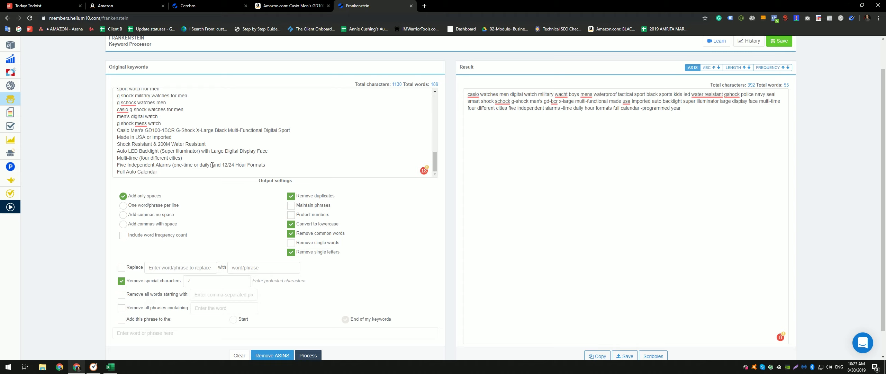
{"action": "left_click_drag", "start_coordinate": [211, 166], "coordinate": [140, 159]}
{"action": "key", "text": "BackSpace"}
{"action": "key", "text": "BackSpace"}
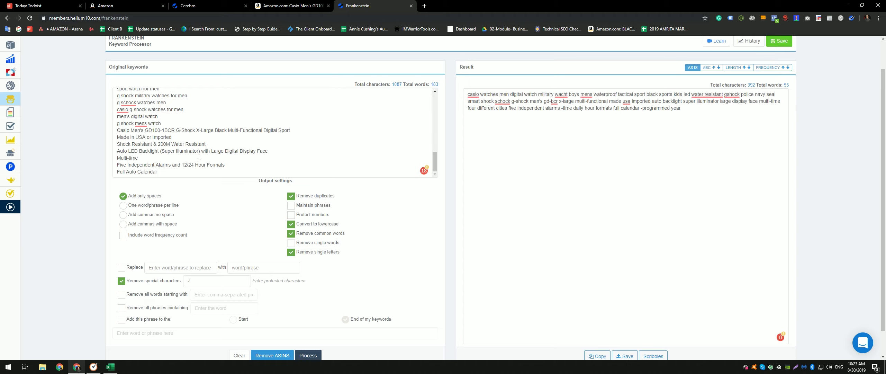
Step: Delete "(Super Illuminator) with" from the LED backlight bullet point in the original keywords and process them again
{"action": "left_click_drag", "start_coordinate": [200, 154], "coordinate": [159, 153]}
{"action": "left_click", "coordinate": [166, 152]}
{"action": "key", "text": "BackSpace"}
{"action": "key", "text": "BackSpace"}
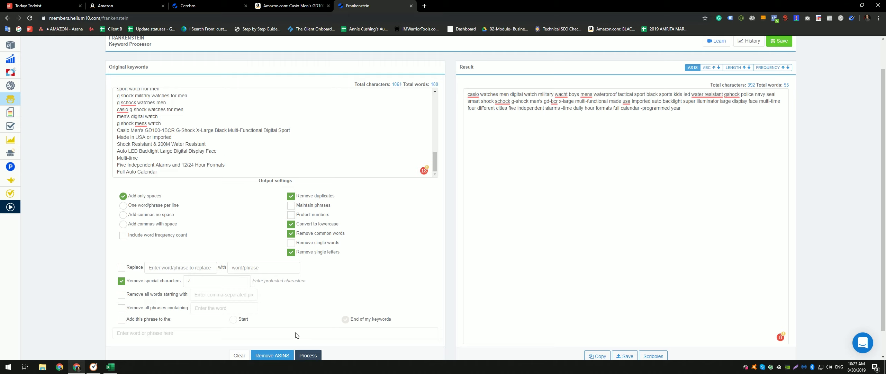
{"action": "left_click", "coordinate": [307, 355]}
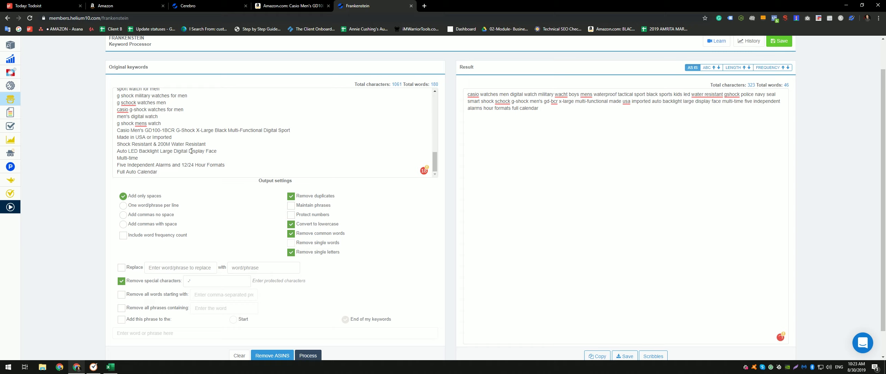
Step: Delete "or Imported" from the "Made in USA" bullet point in the original keywords
{"action": "left_click_drag", "start_coordinate": [183, 139], "coordinate": [147, 137]}
{"action": "key", "text": "BackSpace"}
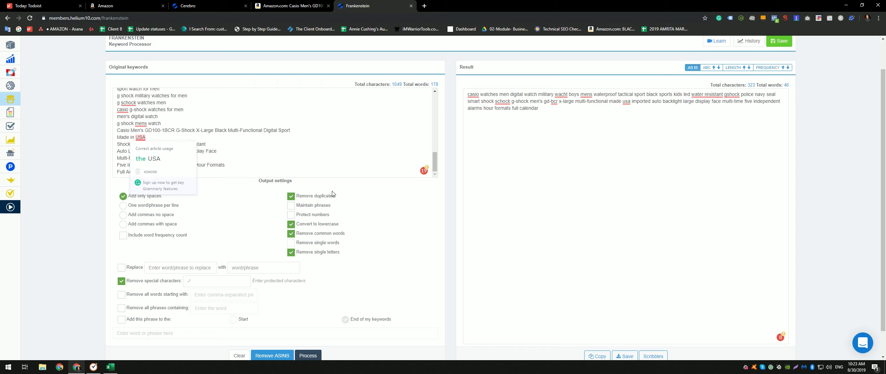
{"action": "left_click", "coordinate": [287, 141]}
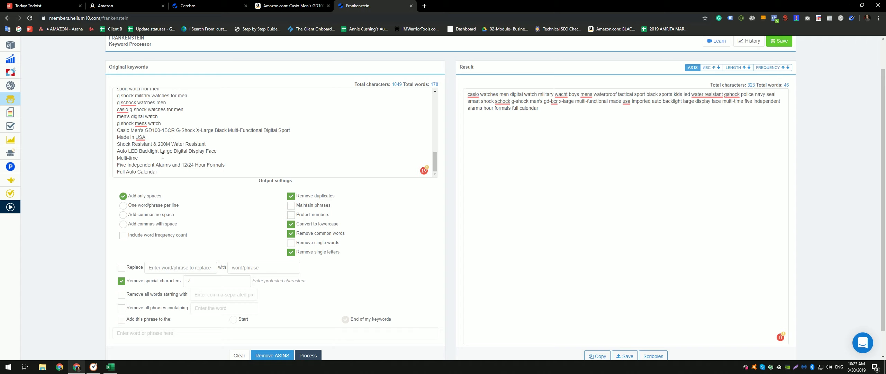
Step: Delete the whole "Auto LED Backlight Large Digital Display Face" line from the original keywords and process them again
{"action": "left_click_drag", "start_coordinate": [223, 151], "coordinate": [116, 152]}
{"action": "key", "text": "BackSpace"}
{"action": "key", "text": "BackSpace"}
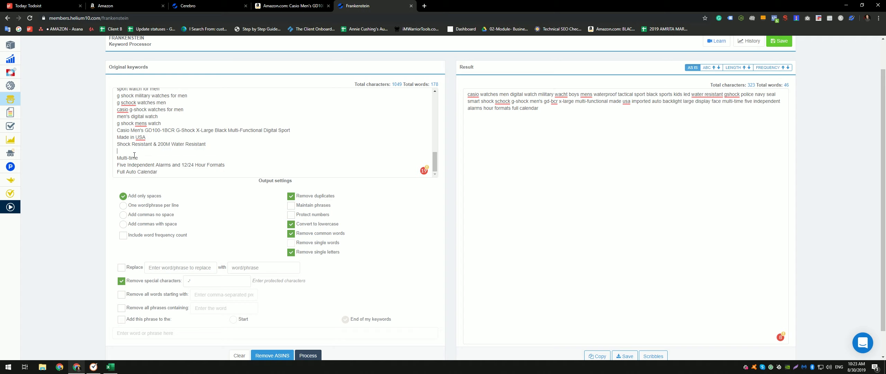
{"action": "scroll", "coordinate": [230, 170], "scroll_direction": "down", "scroll_amount": 1}
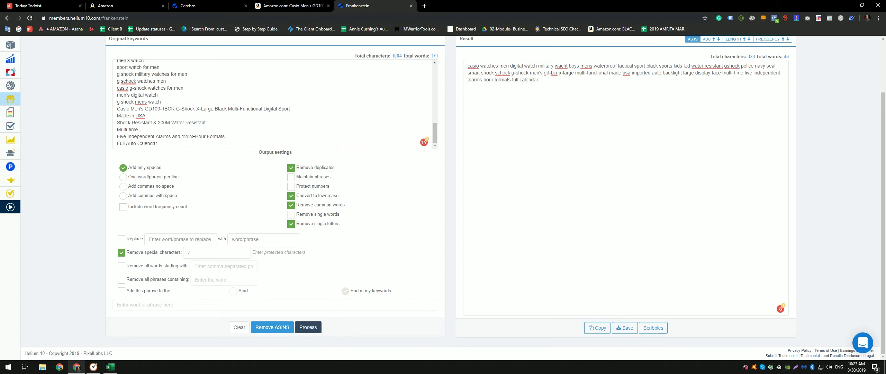
{"action": "scroll", "coordinate": [232, 156], "scroll_direction": "up", "scroll_amount": 1}
{"action": "scroll", "coordinate": [391, 240], "scroll_direction": "down", "scroll_amount": 1}
{"action": "left_click", "coordinate": [312, 327]}
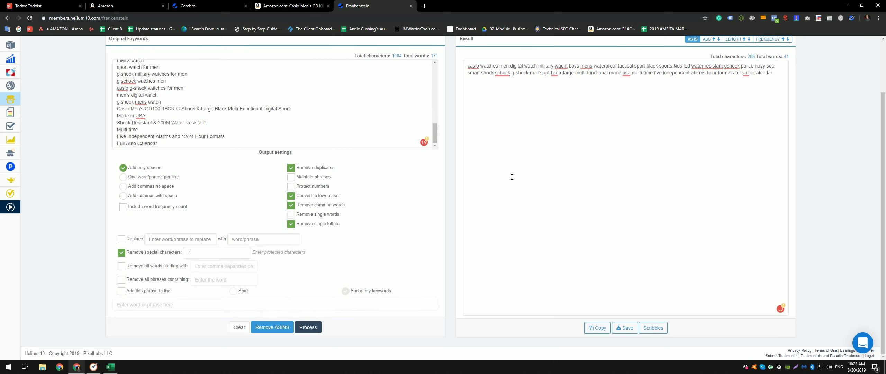
Step: Shorten the listing title in the original keywords to "Casio Men's GD100-1BCR G-Shock Black" and process the keywords again
{"action": "scroll", "coordinate": [274, 144], "scroll_direction": "up", "scroll_amount": 3}
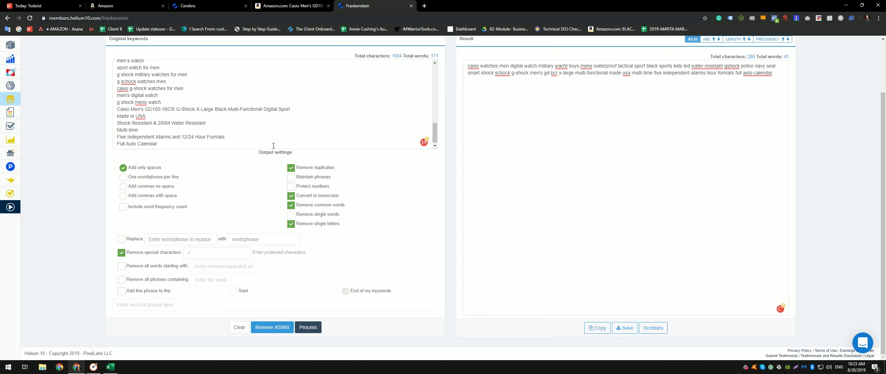
{"action": "scroll", "coordinate": [272, 131], "scroll_direction": "down", "scroll_amount": 3}
{"action": "scroll", "coordinate": [56, 129], "scroll_direction": "up", "scroll_amount": 1}
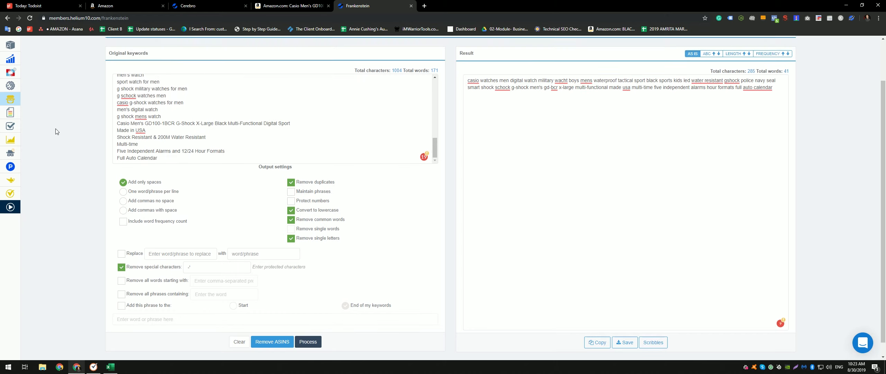
{"action": "left_click_drag", "start_coordinate": [298, 144], "coordinate": [195, 143]}
{"action": "key", "text": "BackSpace"}
{"action": "key", "text": "BackSpace"}
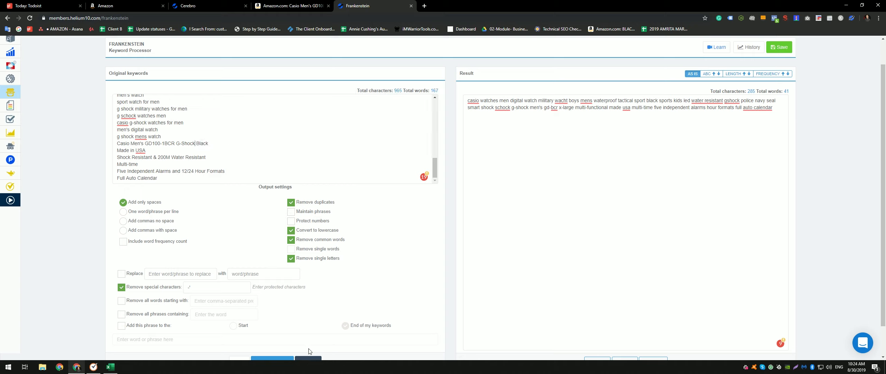
{"action": "scroll", "coordinate": [307, 322], "scroll_direction": "down", "scroll_amount": 1}
{"action": "left_click", "coordinate": [307, 326]}
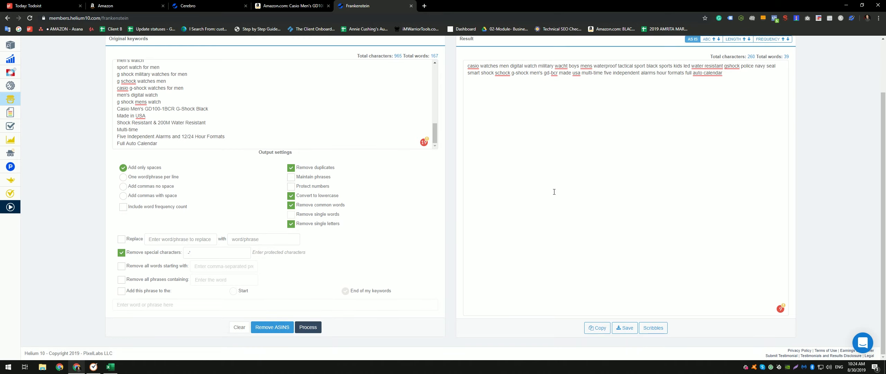
Step: Review the original keywords, delete "and 12/24 Hour Formats" from the "Five Independent Alarms" bullet point and process them again
{"action": "scroll", "coordinate": [564, 164], "scroll_direction": "up", "scroll_amount": 1}
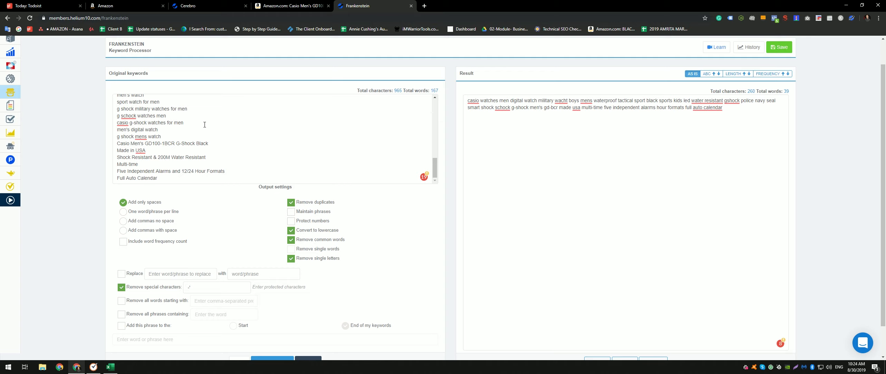
{"action": "scroll", "coordinate": [204, 125], "scroll_direction": "down", "scroll_amount": 1}
{"action": "scroll", "coordinate": [194, 138], "scroll_direction": "up", "scroll_amount": 6}
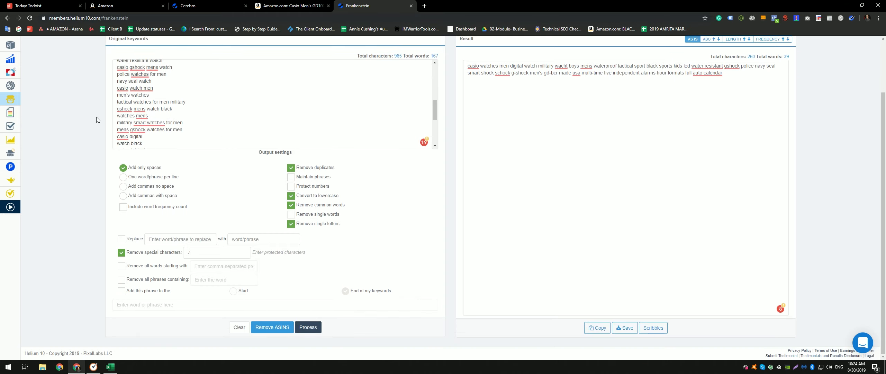
{"action": "scroll", "coordinate": [191, 155], "scroll_direction": "up", "scroll_amount": 1}
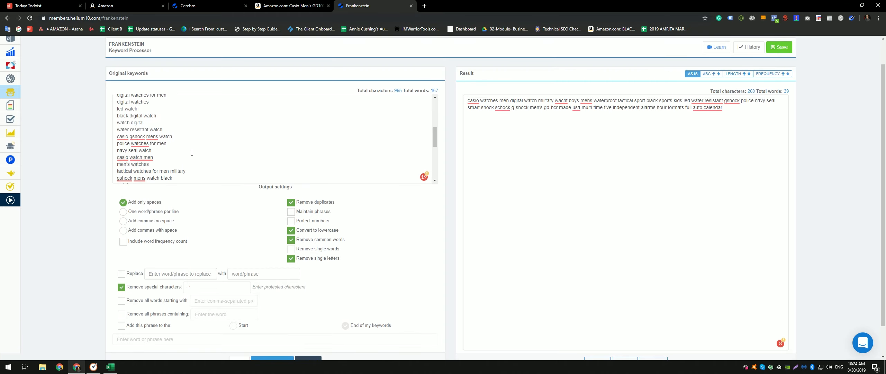
{"action": "scroll", "coordinate": [191, 153], "scroll_direction": "down", "scroll_amount": 2}
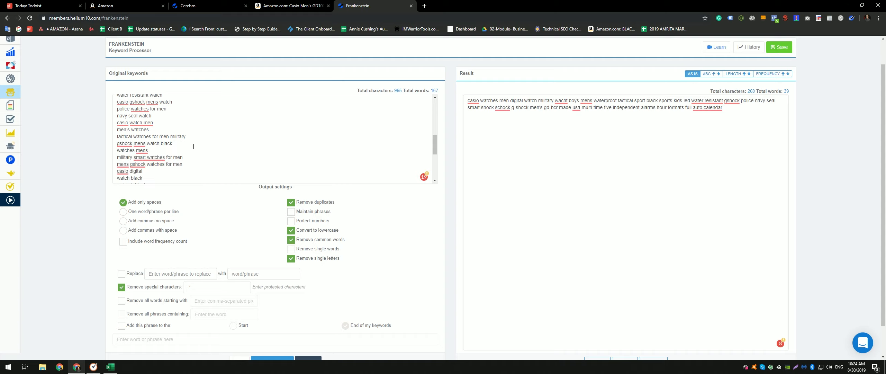
{"action": "scroll", "coordinate": [193, 146], "scroll_direction": "down", "scroll_amount": 2}
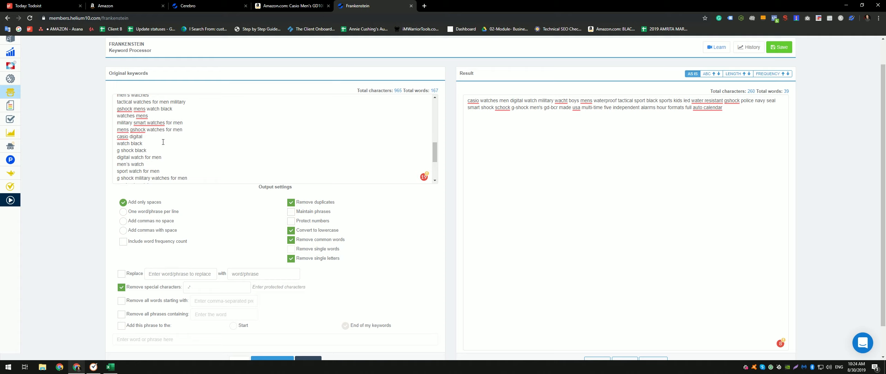
{"action": "scroll", "coordinate": [163, 143], "scroll_direction": "down", "scroll_amount": 5}
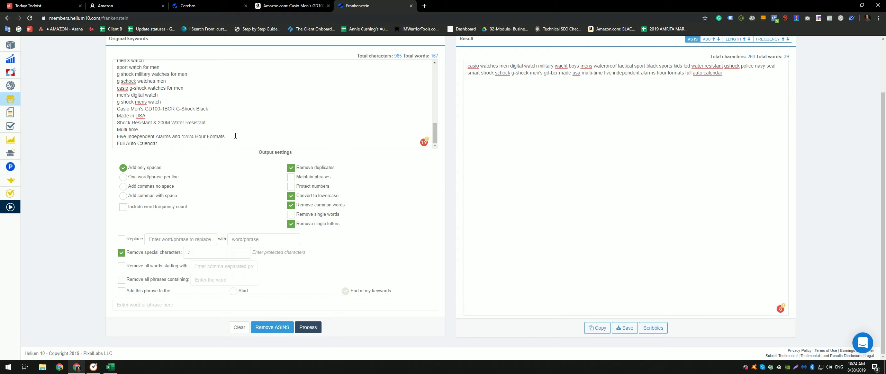
{"action": "left_click_drag", "start_coordinate": [226, 137], "coordinate": [173, 136]}
{"action": "key", "text": "BackSpace"}
{"action": "left_click", "coordinate": [308, 327]}
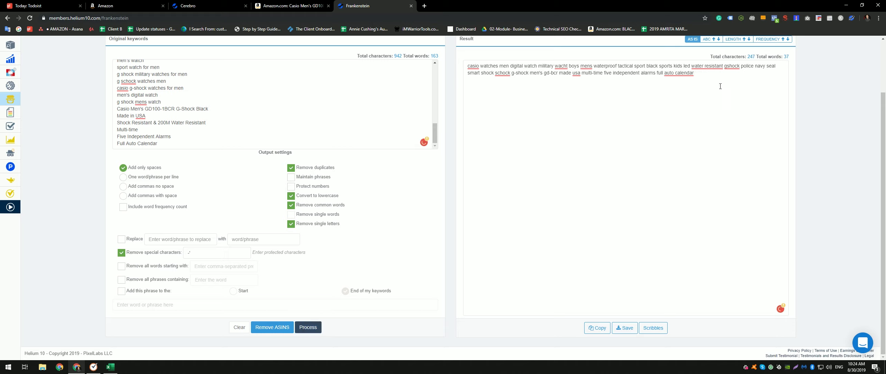
Step: Enable word replacement, replace "casio" with "casioo" and process the keywords
{"action": "double_click", "coordinate": [754, 56]}
{"action": "left_click", "coordinate": [740, 122]}
{"action": "left_click", "coordinate": [121, 239]}
{"action": "type", "text": "casio"}
{"action": "left_click", "coordinate": [254, 240]}
{"action": "type", "text": "casioo"}
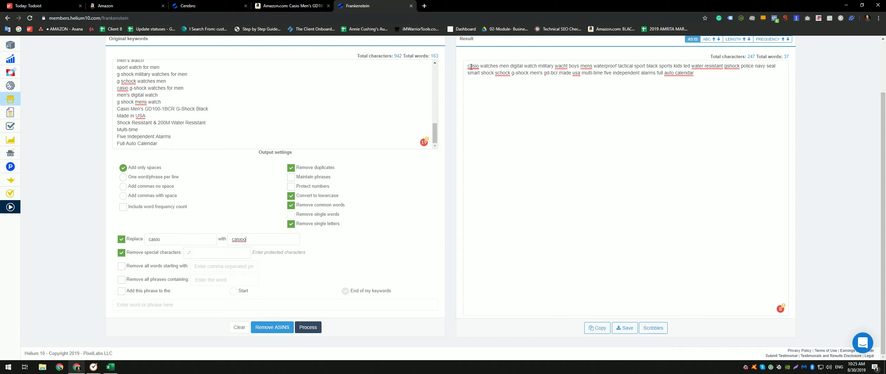
{"action": "mouse_move", "coordinate": [473, 66]}
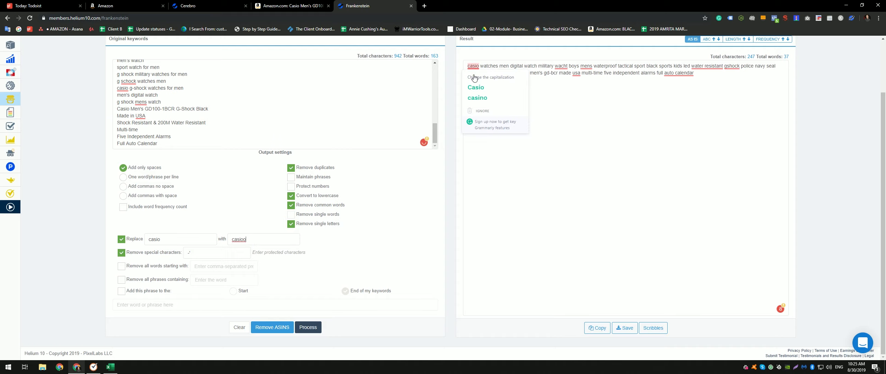
{"action": "left_click", "coordinate": [309, 327]}
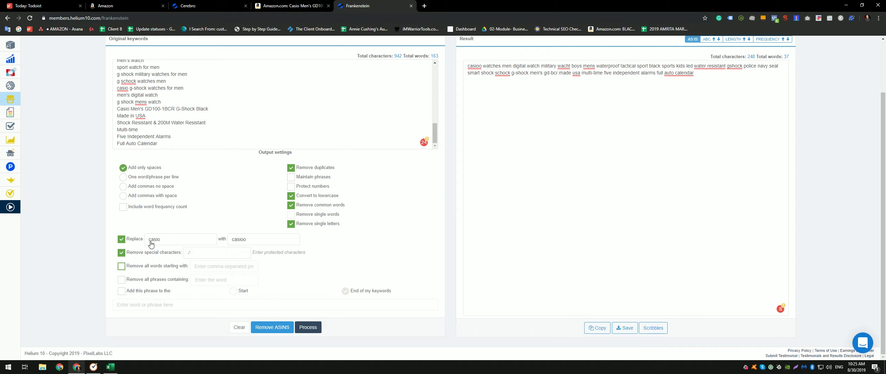
Step: Turn off word replacement and clear both the word to replace and its replacement
{"action": "left_click", "coordinate": [137, 238]}
{"action": "left_click_drag", "start_coordinate": [166, 240], "coordinate": [148, 239]}
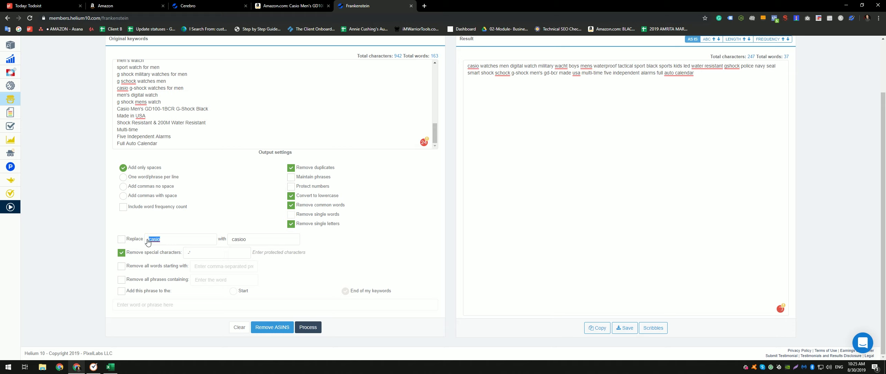
{"action": "key", "text": "BackSpace"}
{"action": "double_click", "coordinate": [239, 239]}
{"action": "key", "text": "BackSpace"}
{"action": "left_click", "coordinate": [189, 255]}
{"action": "left_click", "coordinate": [551, 76]}
Step: Add the phrase "test" to the end of the keywords, process them and output one word or phrase per line
{"action": "left_click", "coordinate": [161, 292]}
{"action": "left_click", "coordinate": [186, 307]}
{"action": "type", "text": "test"}
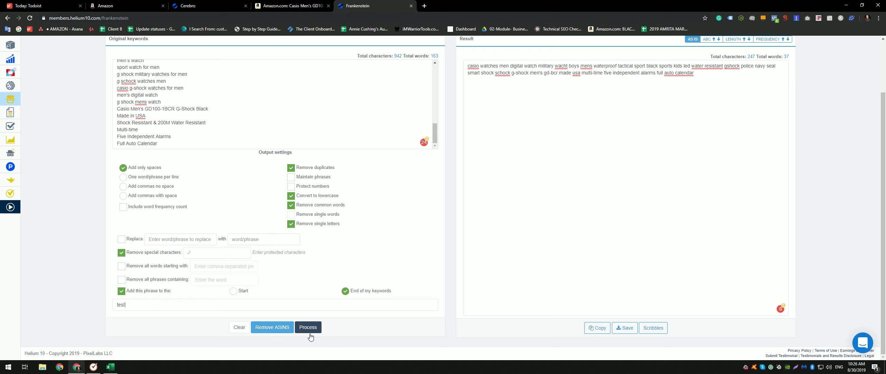
{"action": "left_click", "coordinate": [309, 328]}
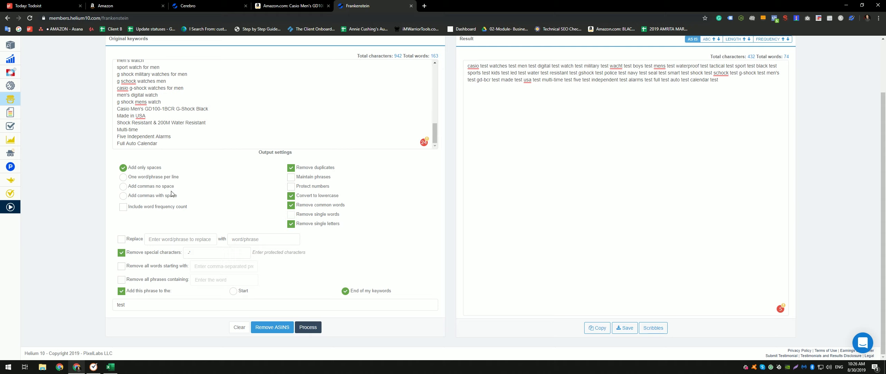
{"action": "left_click", "coordinate": [171, 177]}
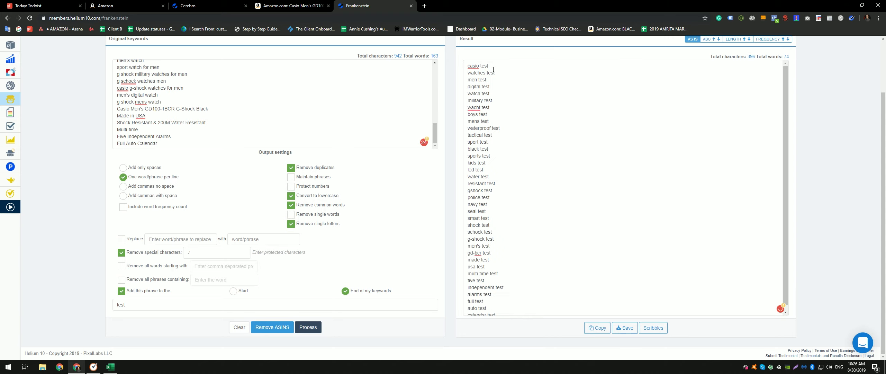
{"action": "scroll", "coordinate": [501, 227], "scroll_direction": "down", "scroll_amount": 1}
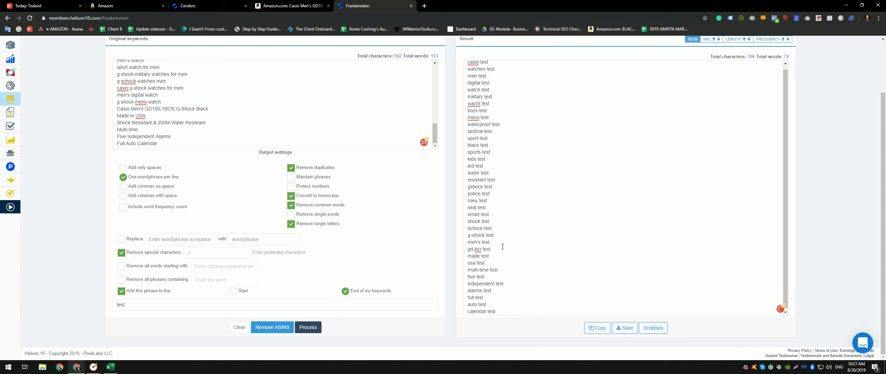
Step: Turn off adding the phrase to the keywords and return the output format to spaces only
{"action": "left_click", "coordinate": [135, 290]}
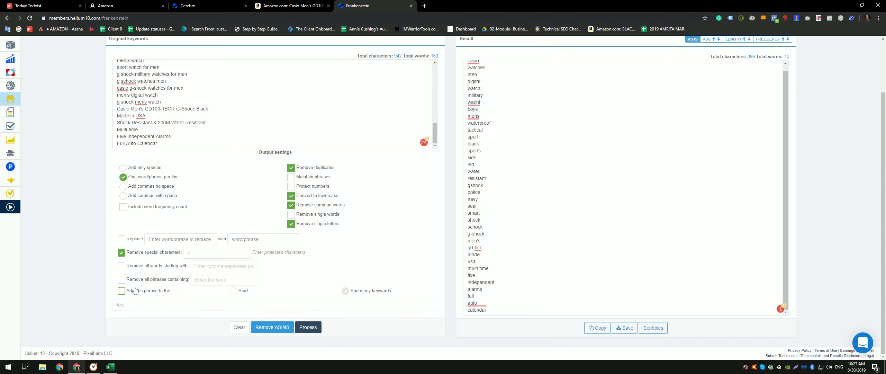
{"action": "left_click", "coordinate": [138, 167]}
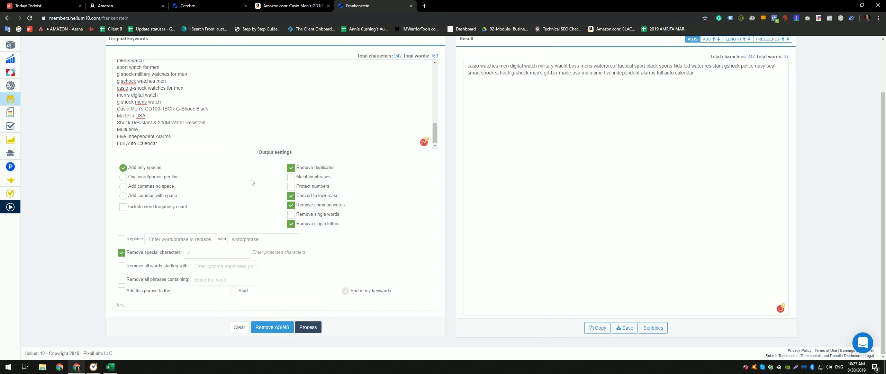
Step: Send the processed word list to Scribbles and put the cursor in its keyword list
{"action": "scroll", "coordinate": [454, 197], "scroll_direction": "up", "scroll_amount": 2}
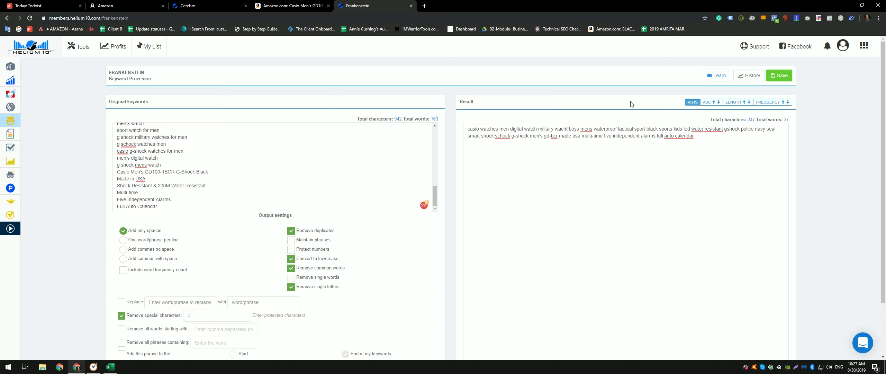
{"action": "scroll", "coordinate": [380, 124], "scroll_direction": "down", "scroll_amount": 2}
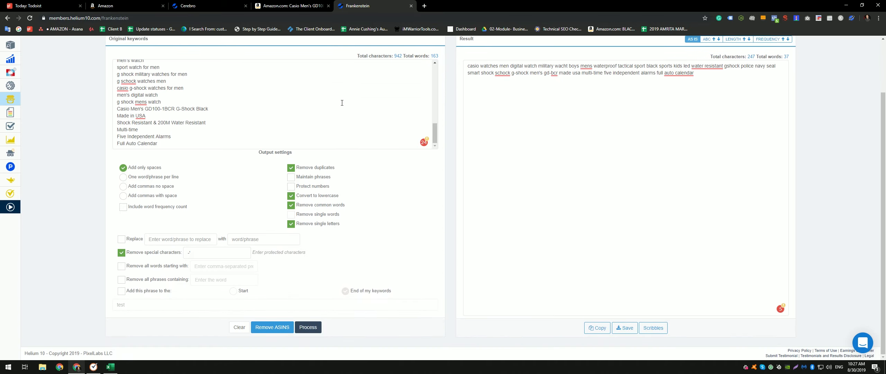
{"action": "scroll", "coordinate": [484, 166], "scroll_direction": "up", "scroll_amount": 1}
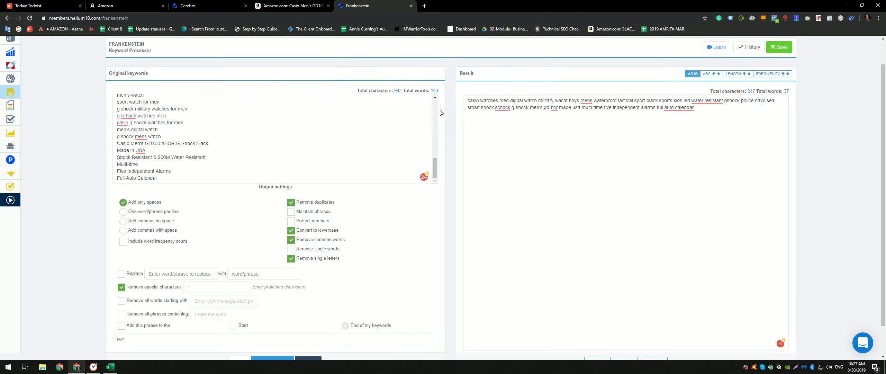
{"action": "scroll", "coordinate": [516, 195], "scroll_direction": "down", "scroll_amount": 1}
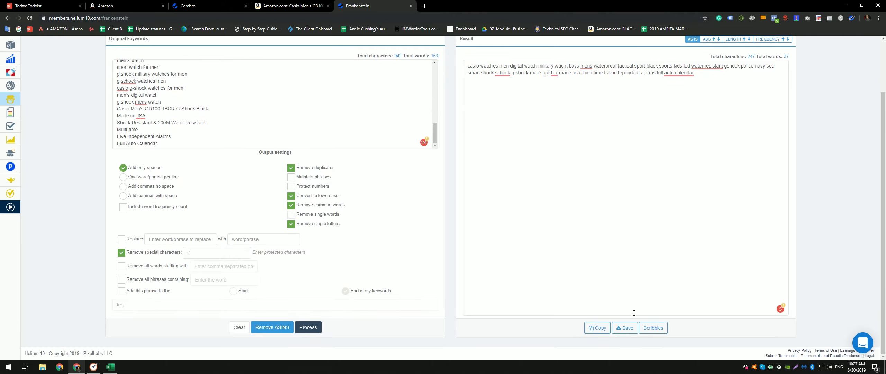
{"action": "left_click", "coordinate": [625, 328]}
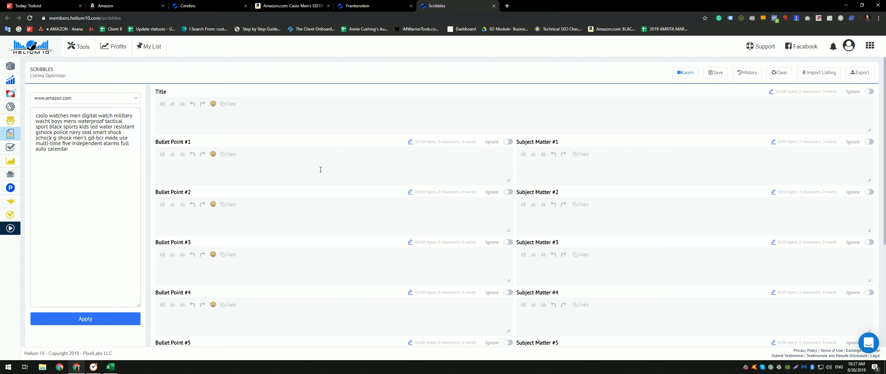
{"action": "left_click", "coordinate": [85, 129]}
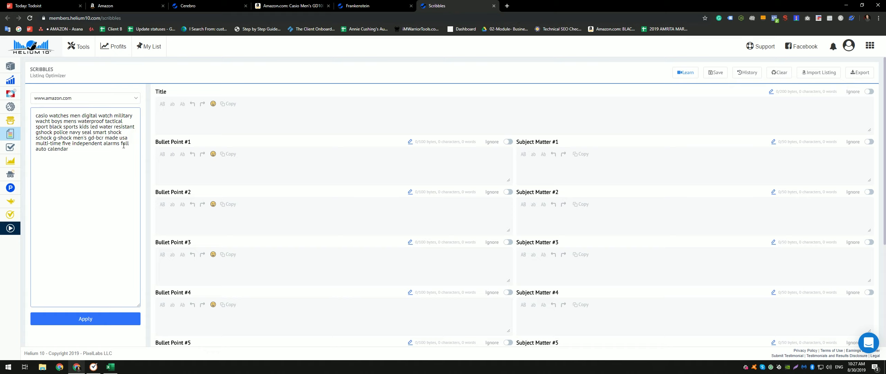
{"action": "left_click", "coordinate": [91, 162]}
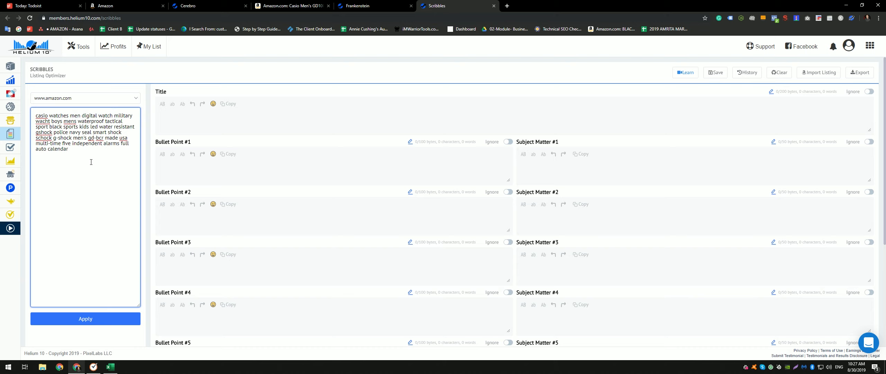
Step: Look over the Scribbles listing fields from title to search terms, and close Scribbles to return to Frankenstein
{"action": "scroll", "coordinate": [341, 211], "scroll_direction": "down", "scroll_amount": 5}
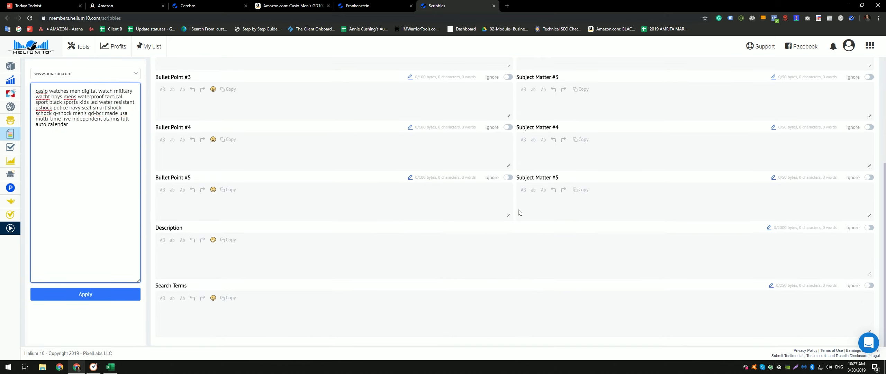
{"action": "scroll", "coordinate": [359, 172], "scroll_direction": "up", "scroll_amount": 5}
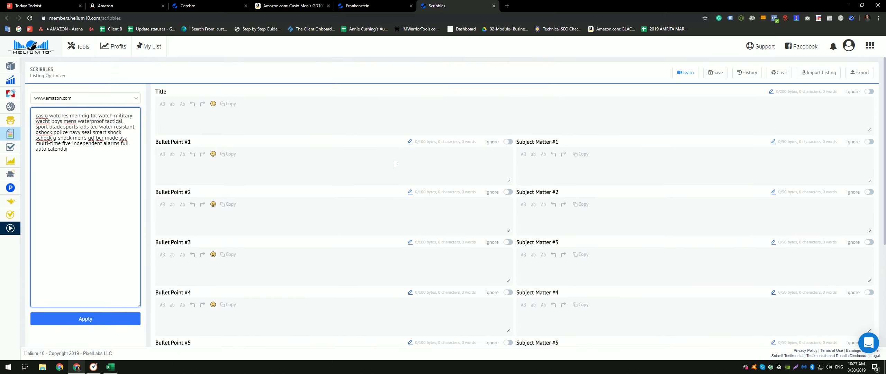
{"action": "scroll", "coordinate": [357, 165], "scroll_direction": "down", "scroll_amount": 5}
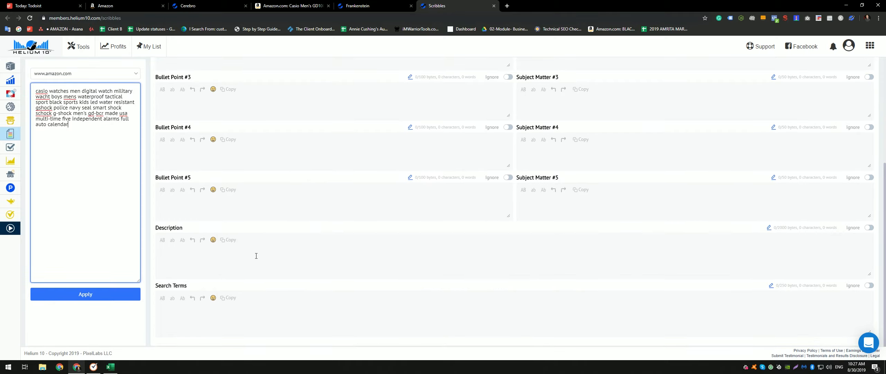
{"action": "scroll", "coordinate": [212, 256], "scroll_direction": "up", "scroll_amount": 5}
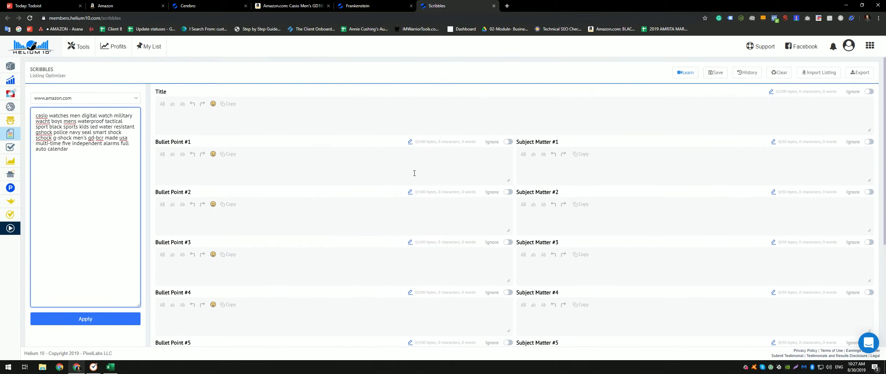
{"action": "left_click", "coordinate": [495, 6]}
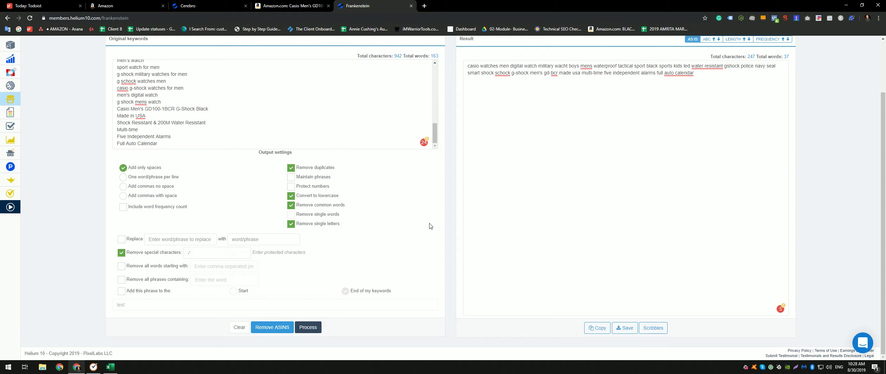
{"action": "scroll", "coordinate": [428, 205], "scroll_direction": "up", "scroll_amount": 2}
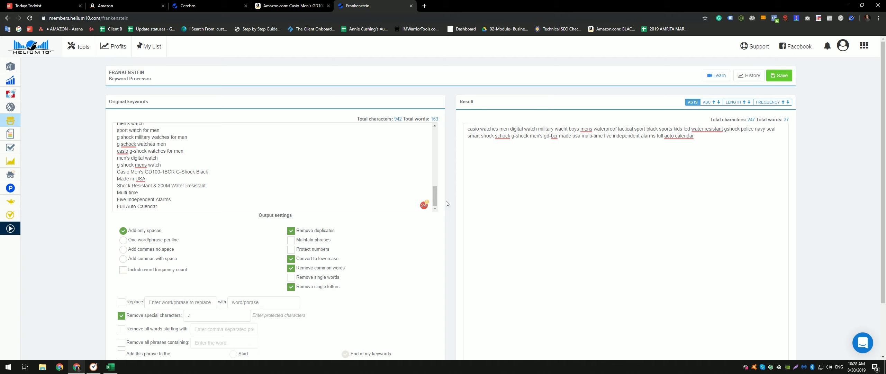
{"action": "scroll", "coordinate": [432, 281], "scroll_direction": "down", "scroll_amount": 2}
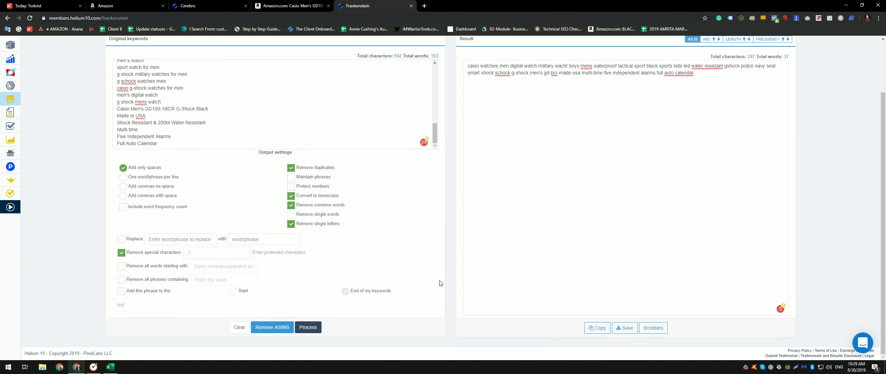
{"action": "scroll", "coordinate": [445, 286], "scroll_direction": "up", "scroll_amount": 2}
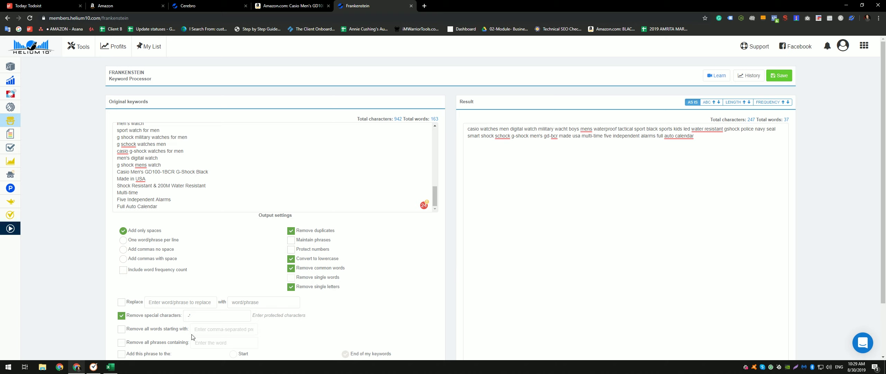
{"action": "key", "text": "alt+z"}
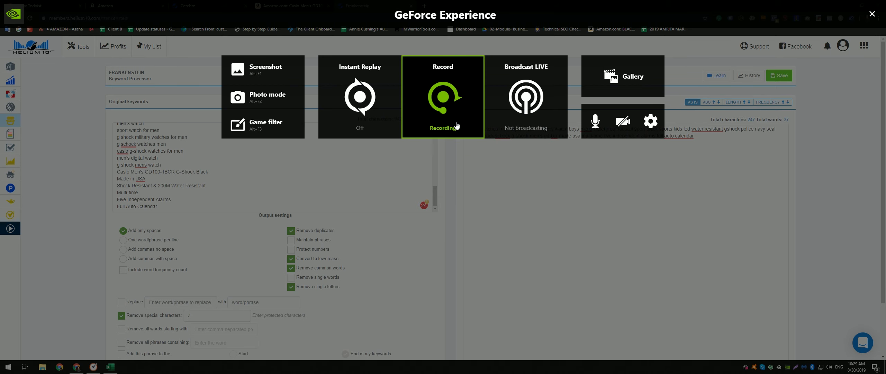